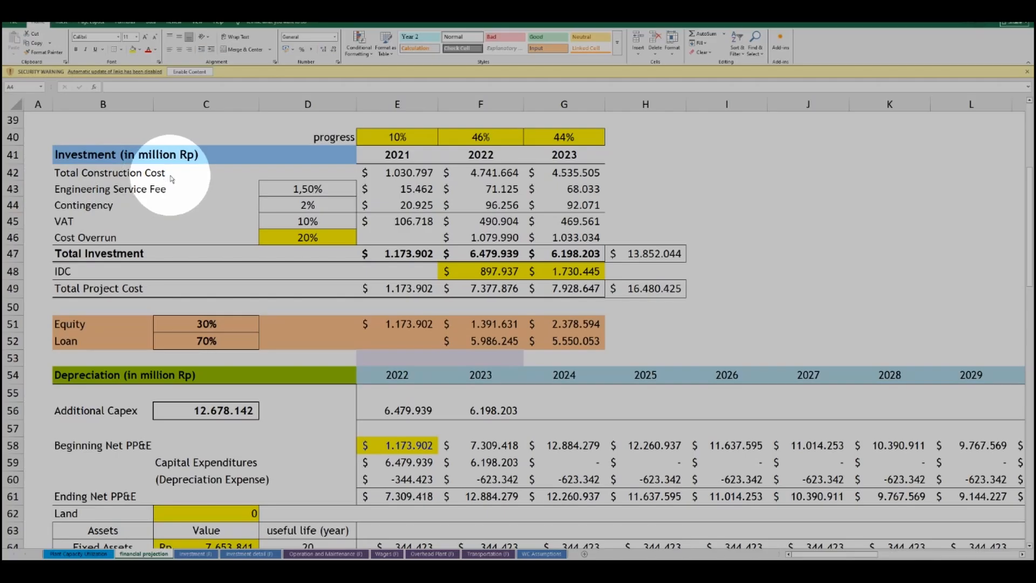
Open the investment sheet of the sample projection and examine its project cost breakdown.
click(196, 554)
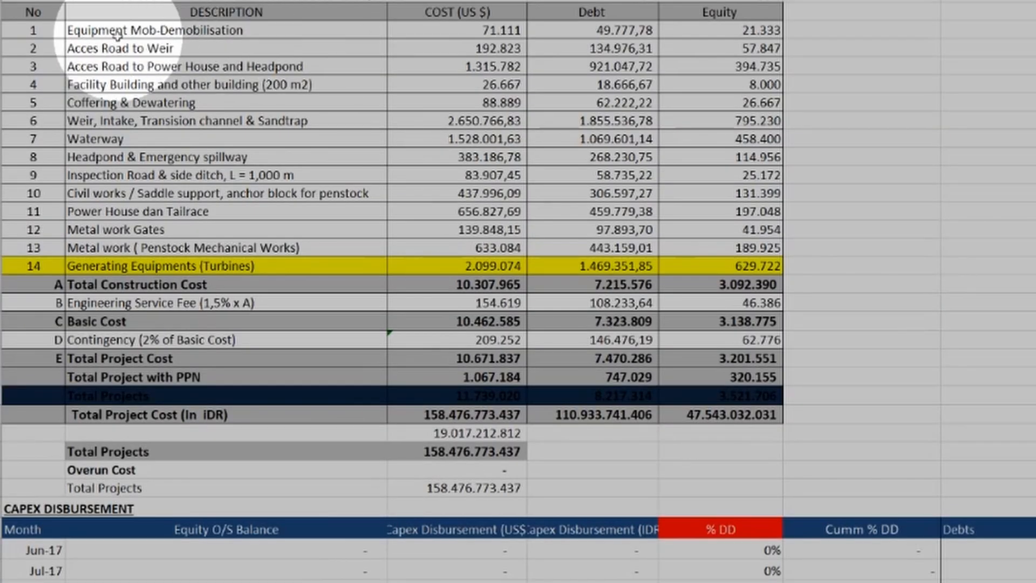
drag(129, 175, 140, 193)
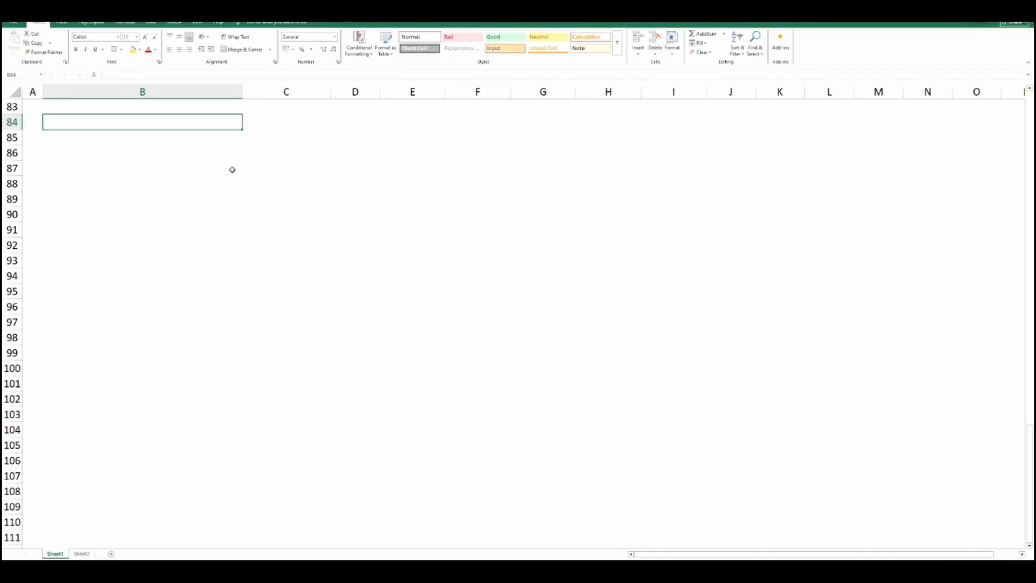
Enter the section heading "Investment" in B84, beneath the SG&A costs table.
scroll(232, 169, up, 8)
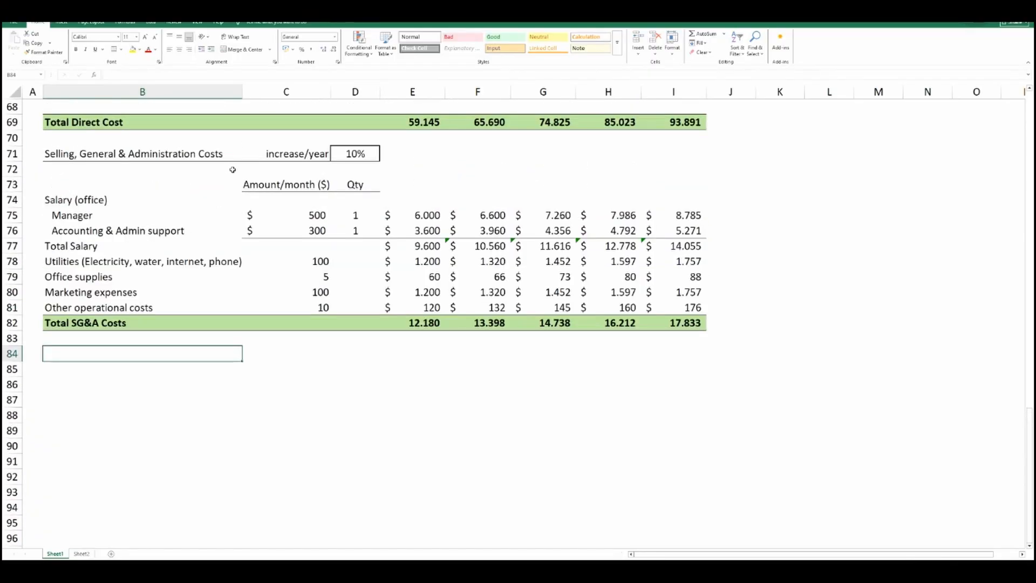
scroll(233, 170, down, 7)
scroll(232, 170, down, 1)
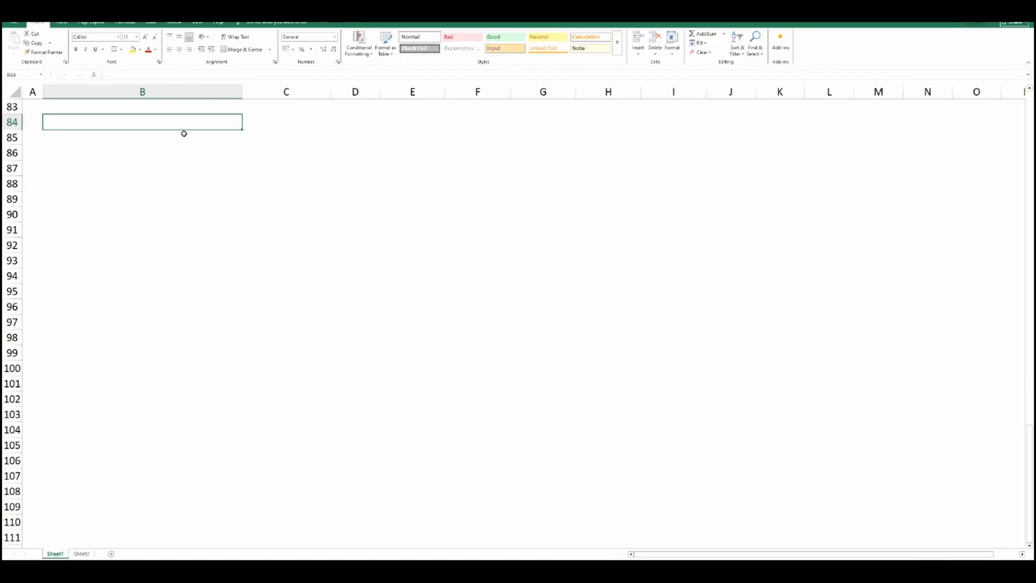
text(Investment)
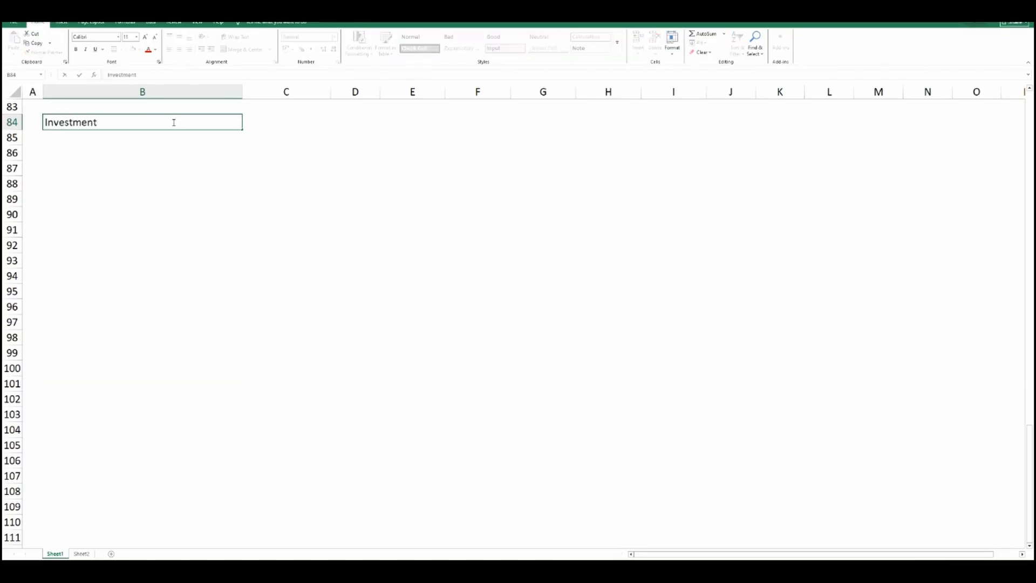
key(Return)
double_click(174, 123)
key(Return)
key(Return)
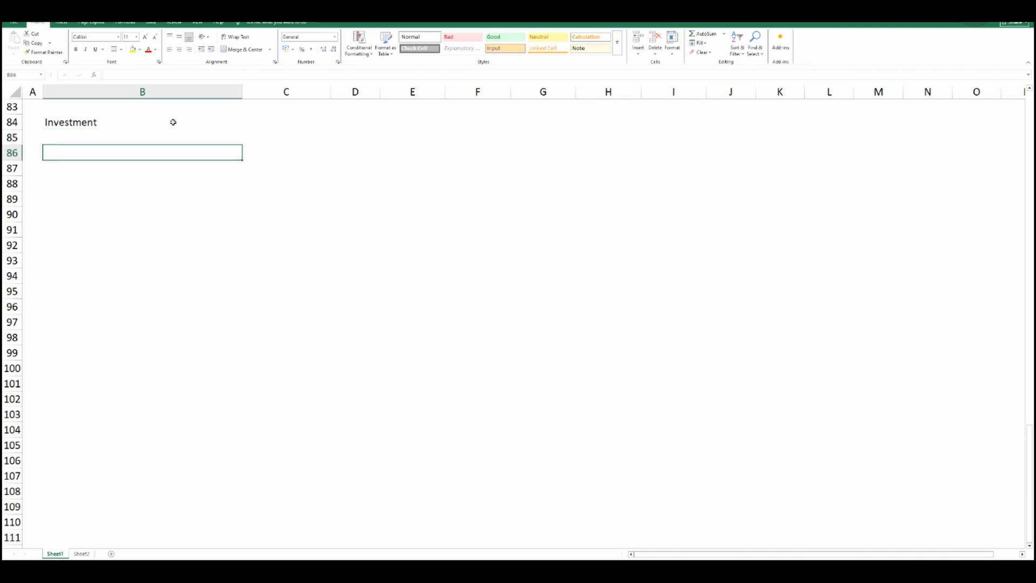
List the investment items "Coffee maker & grinder package" in B86 and "Kitchen utensils, cup, etc." in B87.
text(Coffee maker & grinder package)
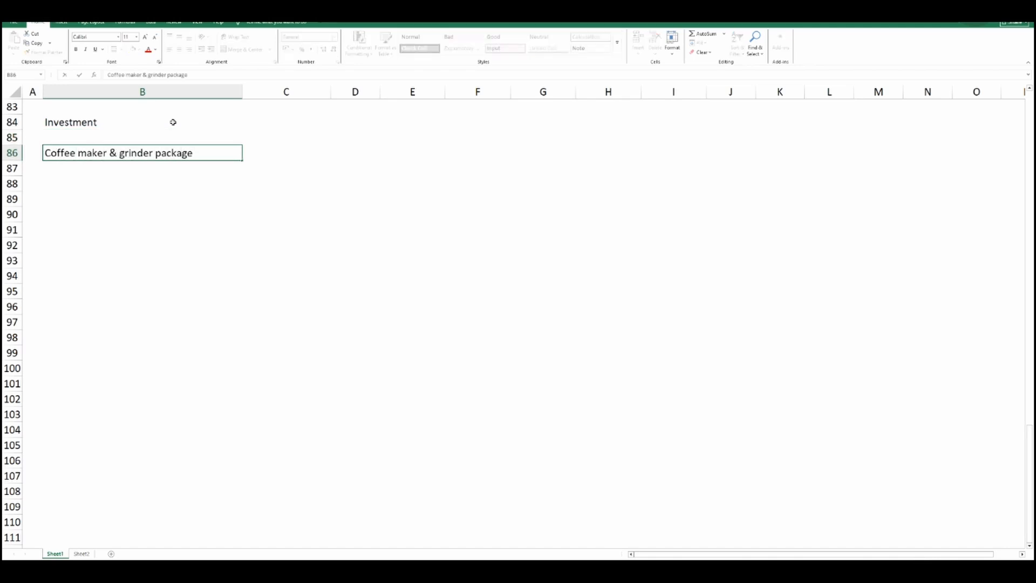
key(Return)
text(K)
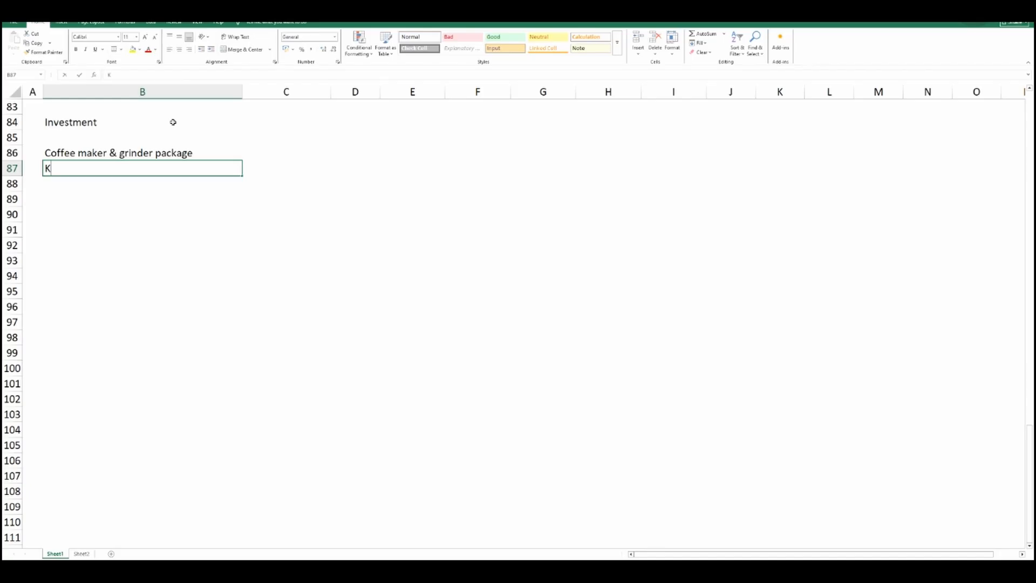
text(itchen utensils, cup, etc.)
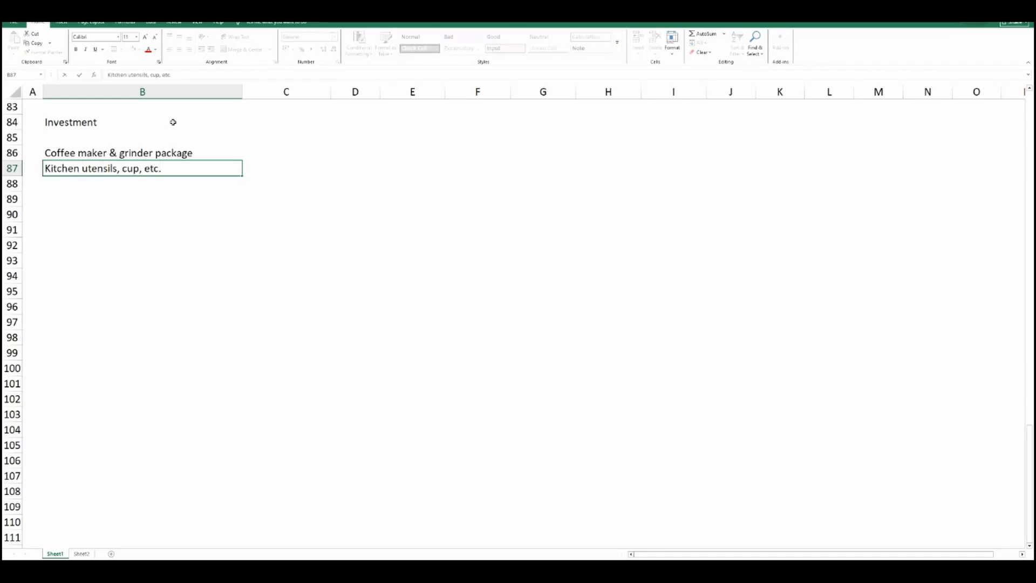
key(Return)
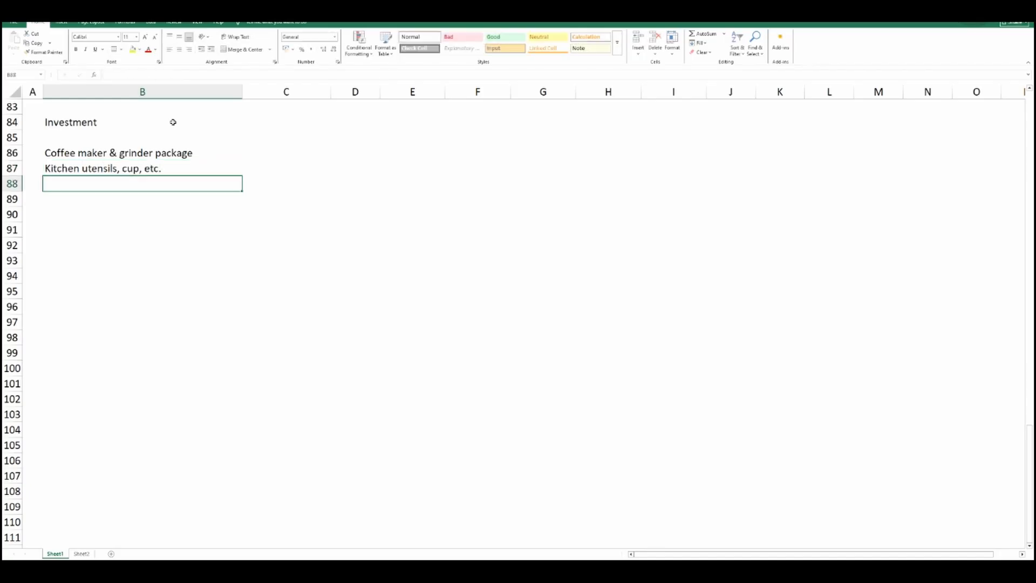
Add the items "Furniture (chairs, tables, decotation, etc)" in B88 and "Cash registers" in B89.
text(Furniture (chairs,)
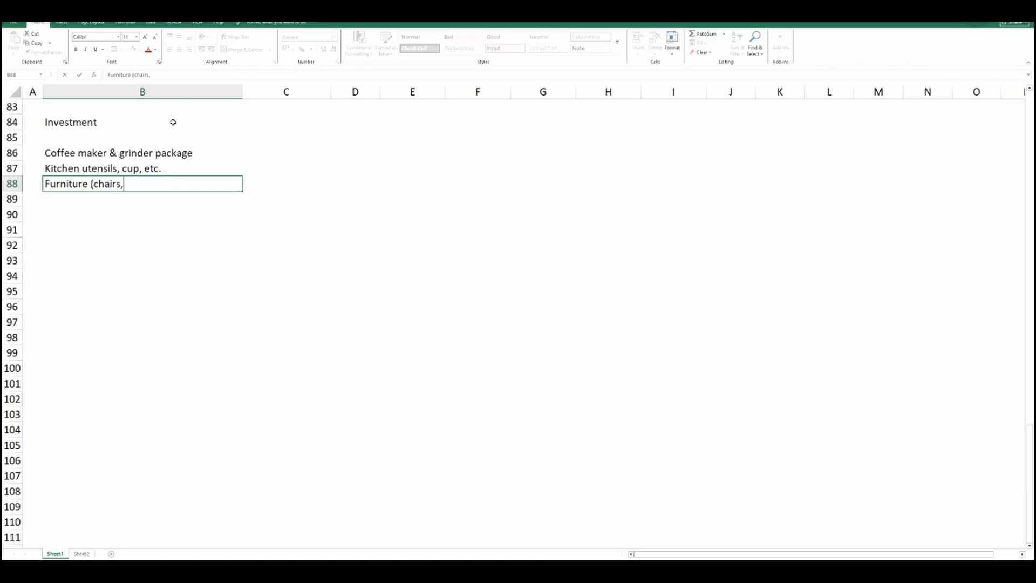
text( tables, decotation, etc))
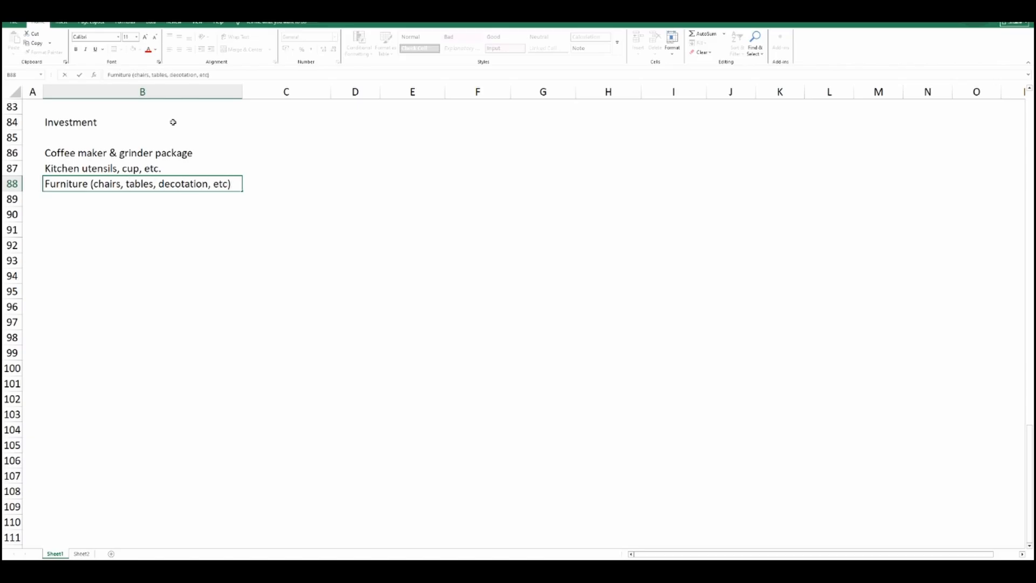
key(Return)
text(Cash registers)
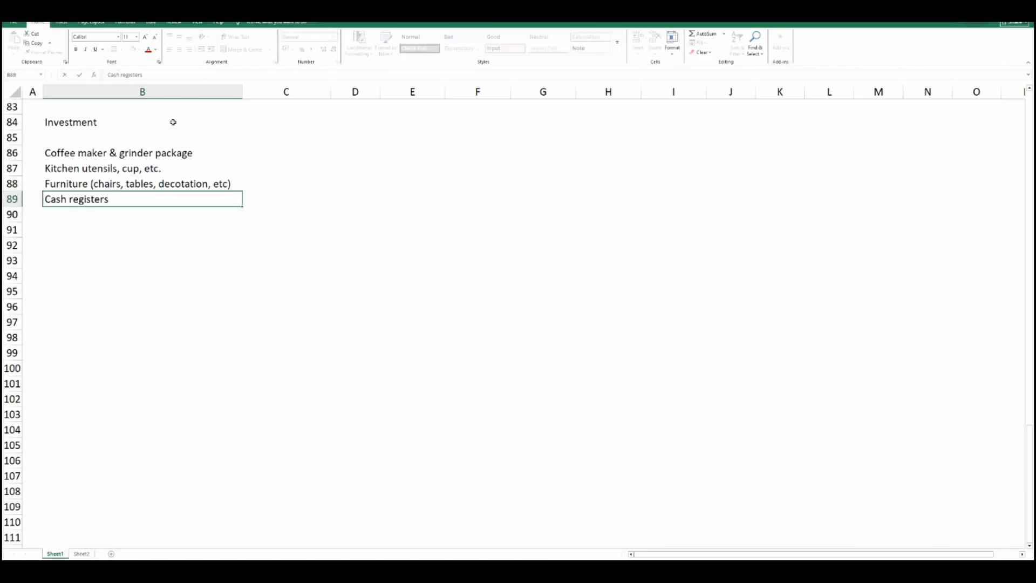
key(Return)
Add the items "Office equipments" in B90 and "Legal permits and notarial deeds" in B91.
text(Office )
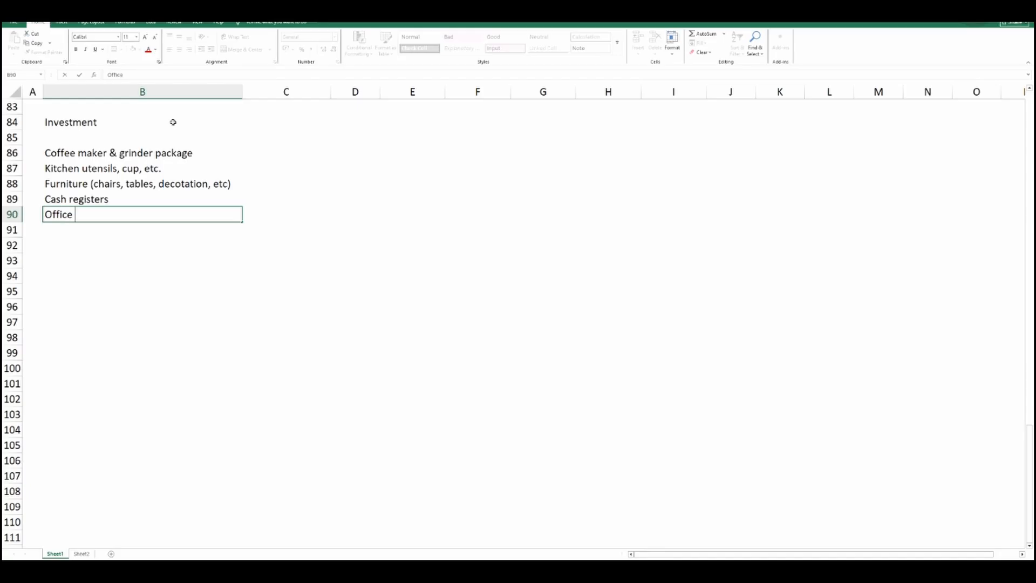
text(equipments)
key(Return)
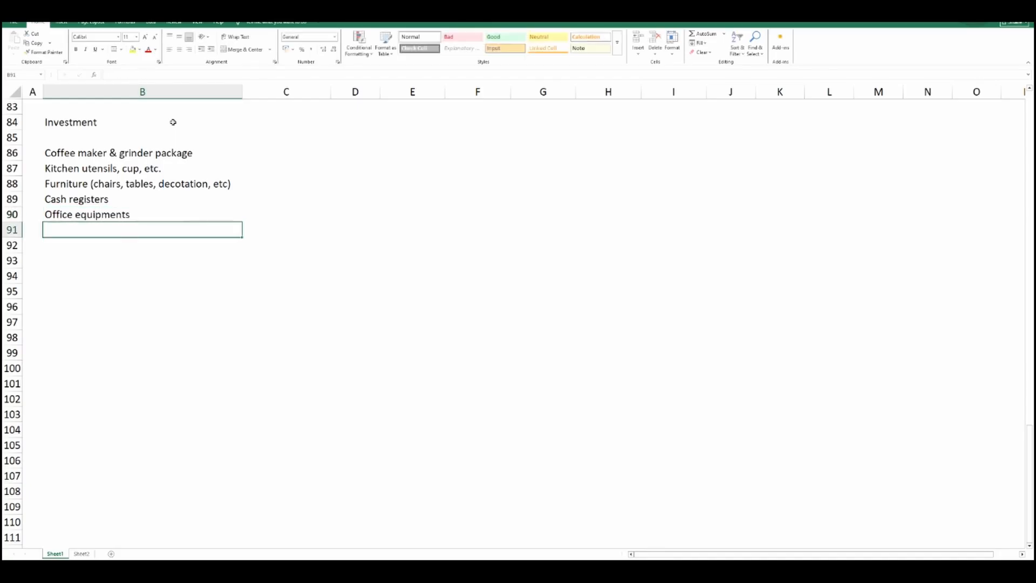
text(Legal permits and notarial deeds)
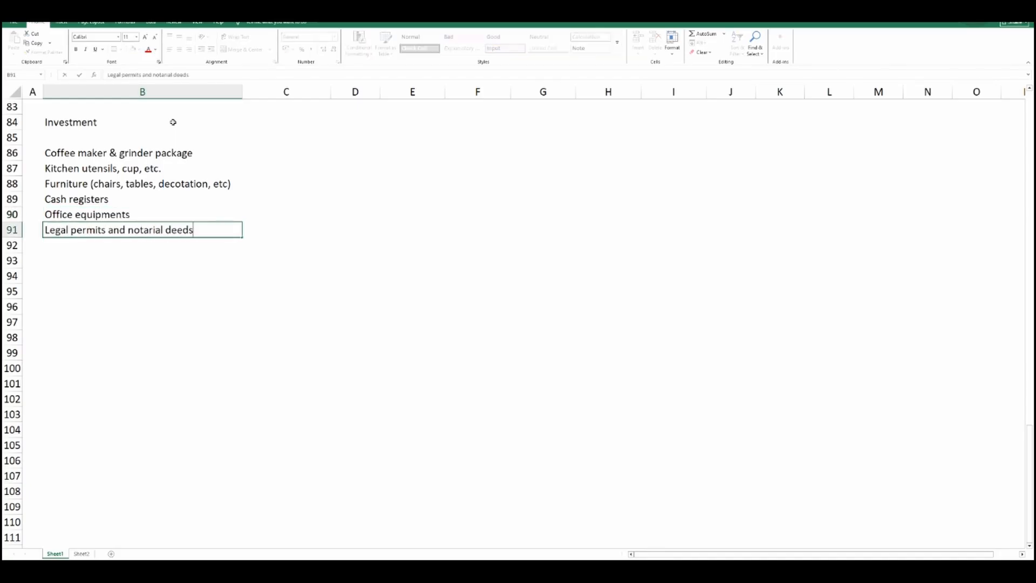
key(Return)
Finish the item list with "Other investments" in B92 and "Total Investments (USD)" in B93.
text(Other investments)
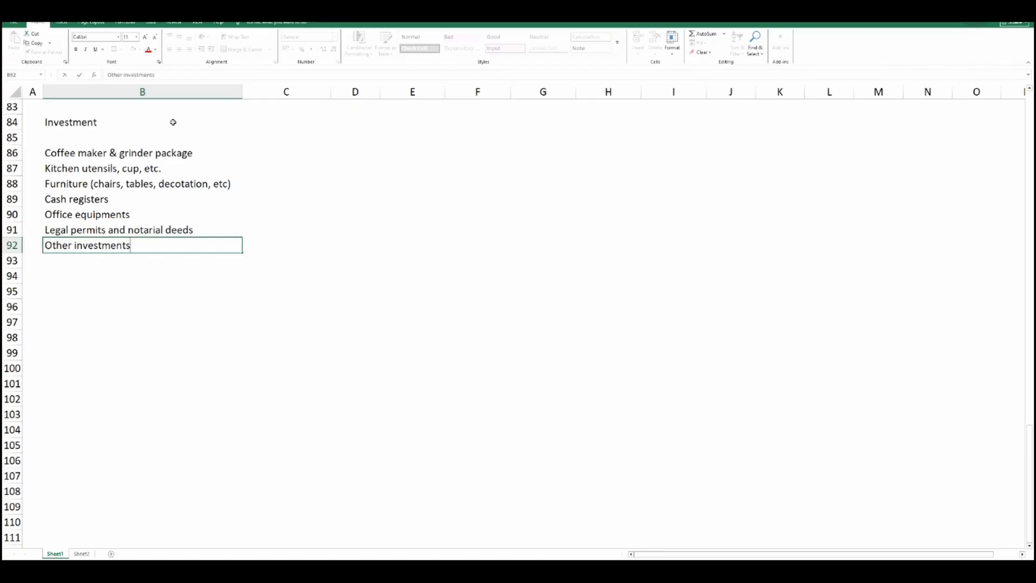
key(Return)
text(Total Investments (USD))
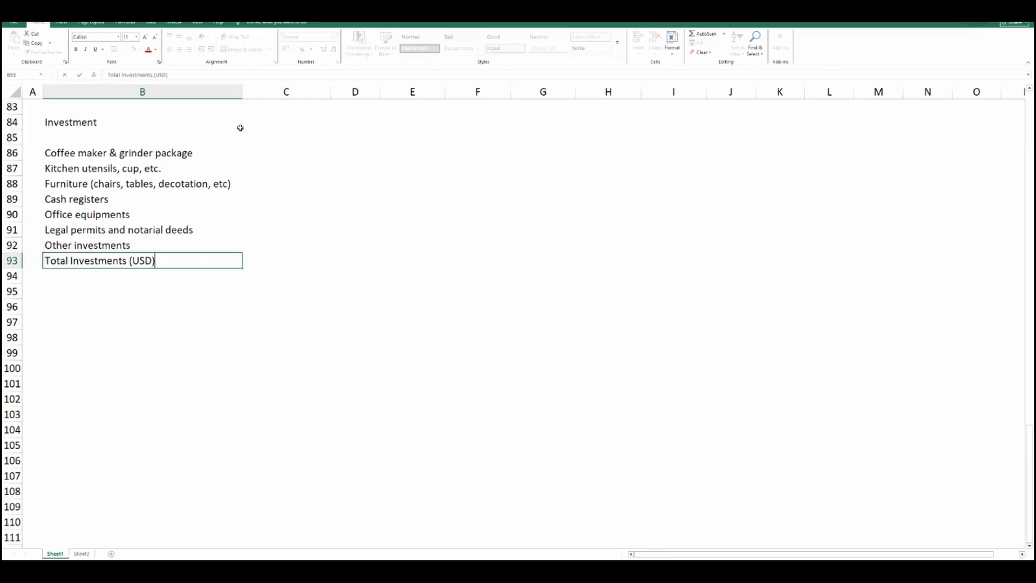
Enter the column headers "Unit", "Price ($)/unit" and "Amount" in C85:E85.
click(276, 138)
text(Unit)
key(Tab)
text(Price ($)/)
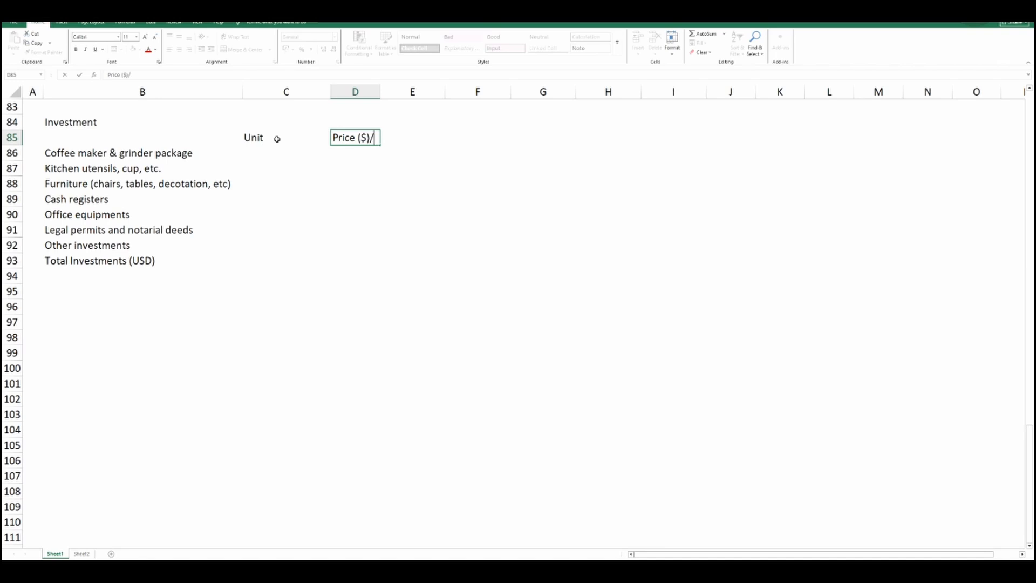
text(unit)
key(Tab)
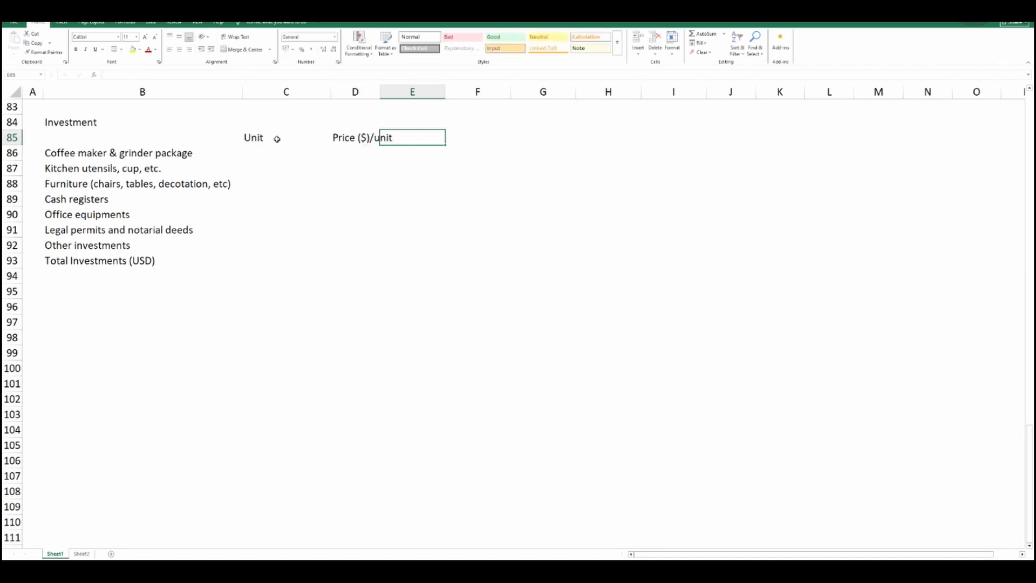
text(Amount)
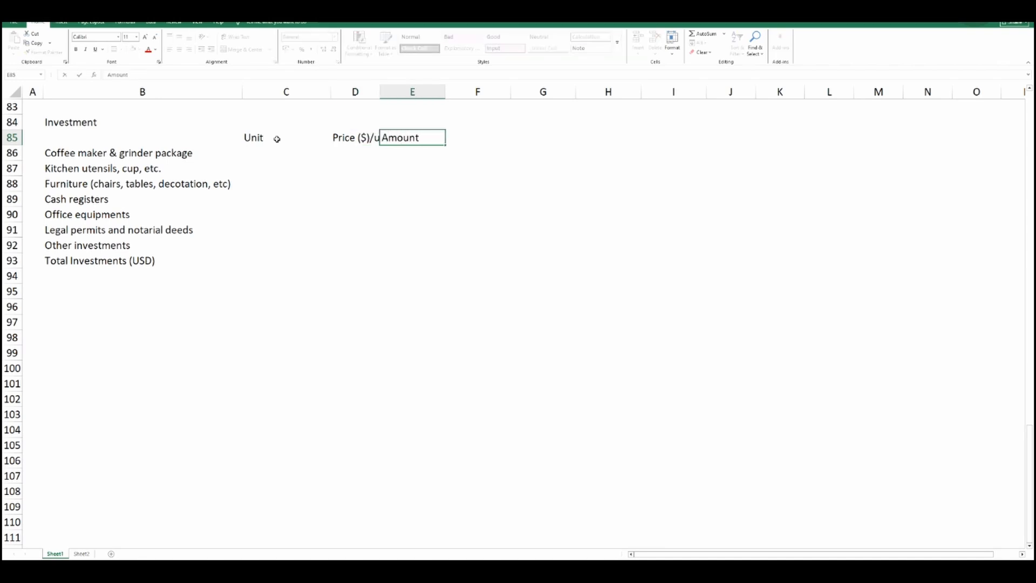
key(Return)
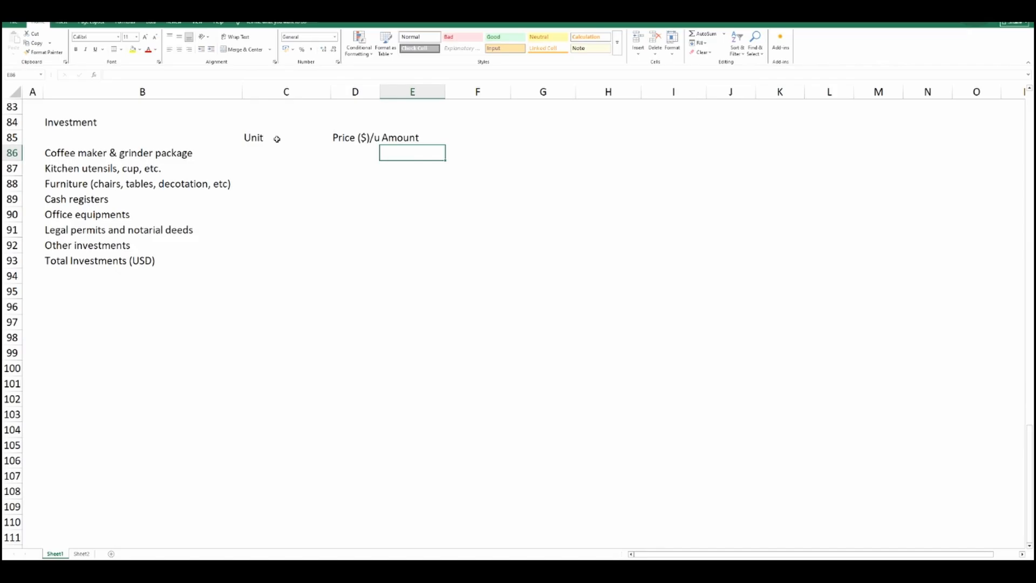
Center the headers in C85:E85 and autofit column D to its contents.
drag(264, 138, 435, 139)
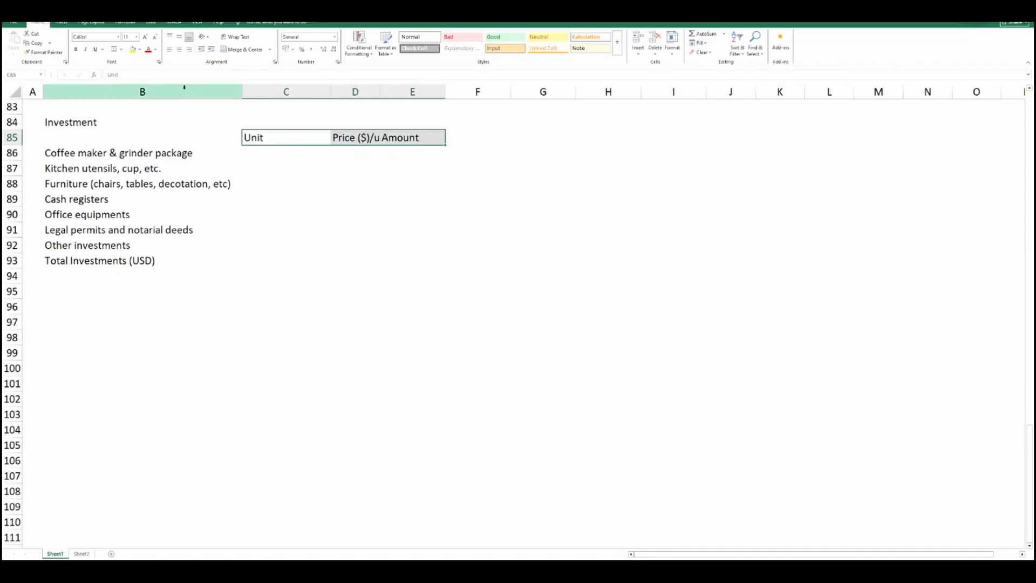
click(179, 50)
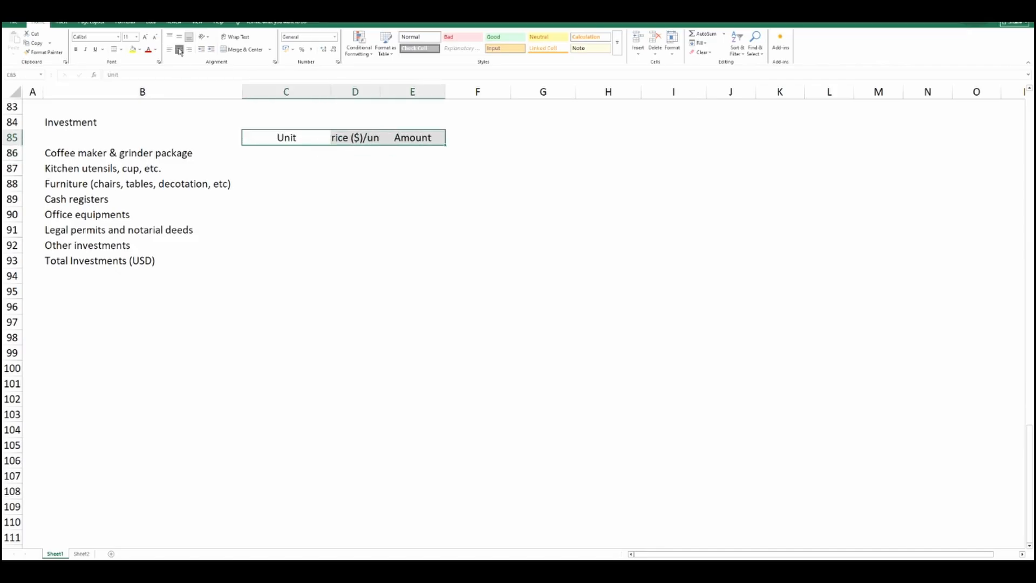
double_click(380, 91)
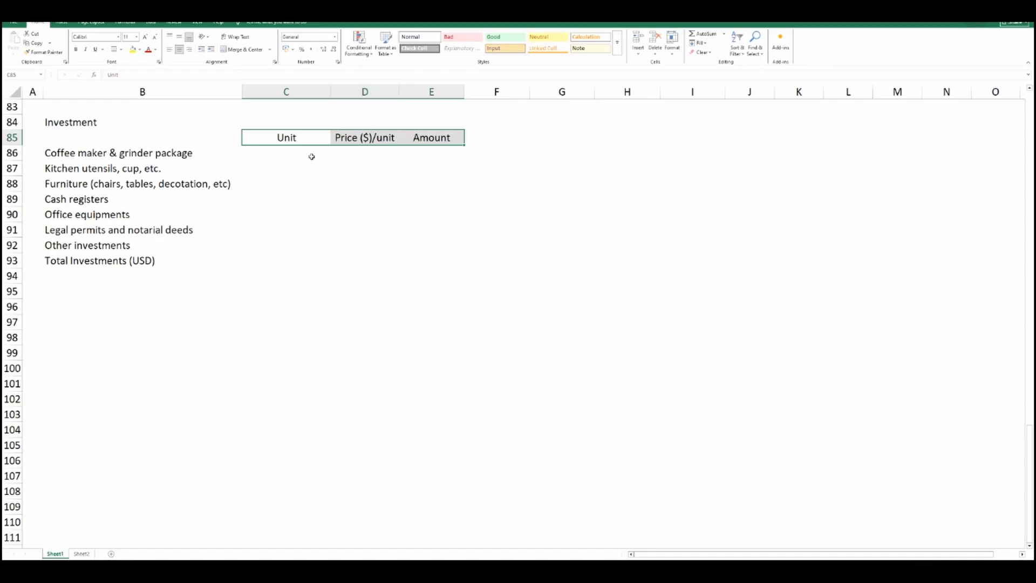
Enter 1 unit in C86 and a unit price of 3500 in D86 for the coffee maker & grinder package.
click(291, 152)
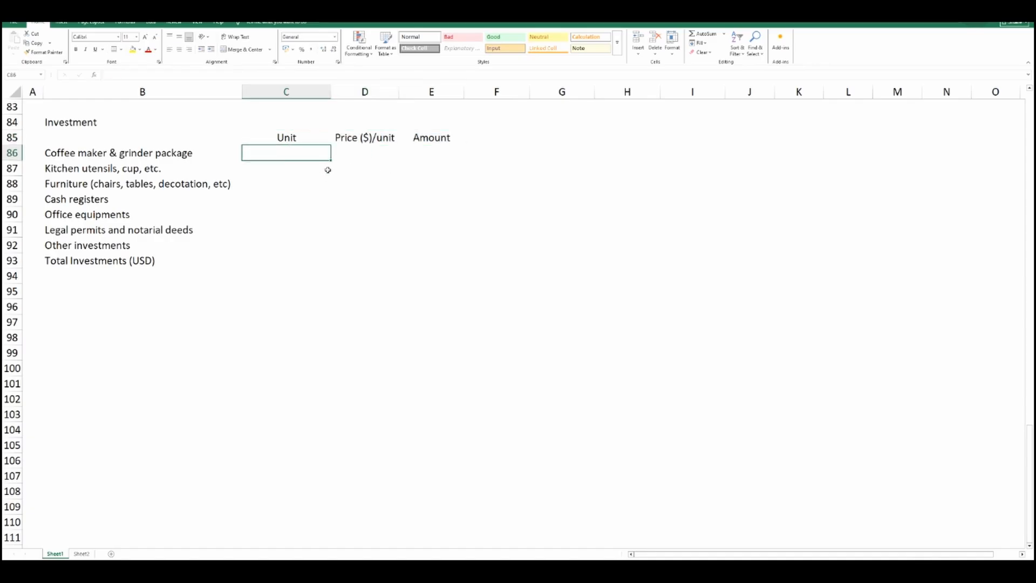
text(1)
click(364, 151)
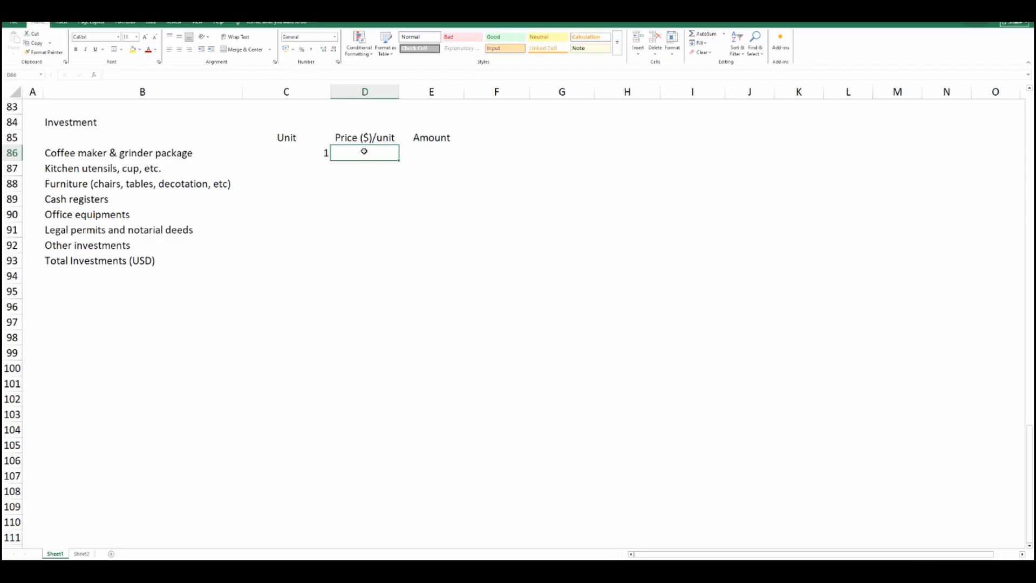
text(350)
text(00)
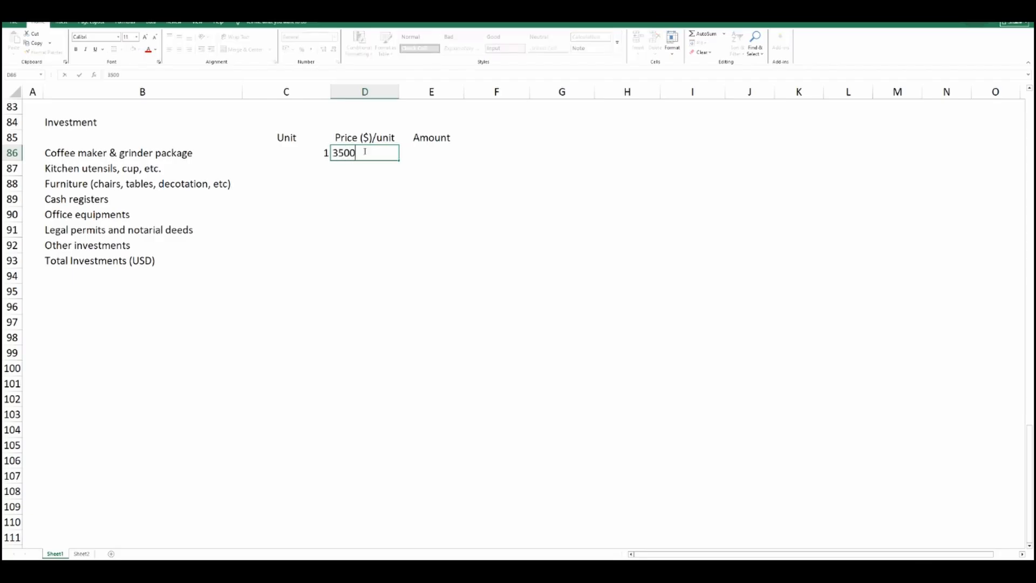
key(Return)
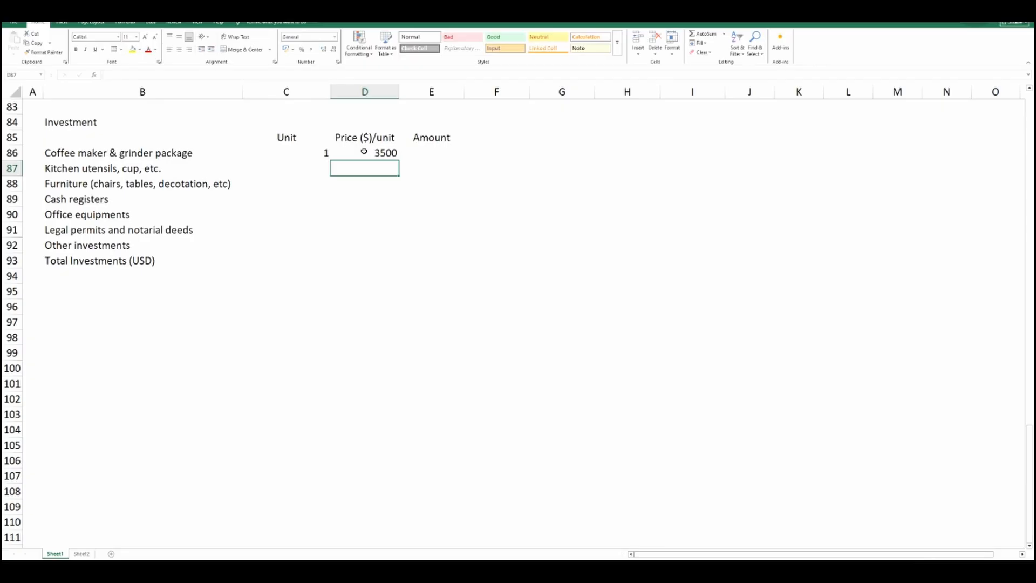
Calculate the coffee maker & grinder package amount in E86 with the formula =C86*D86.
click(426, 152)
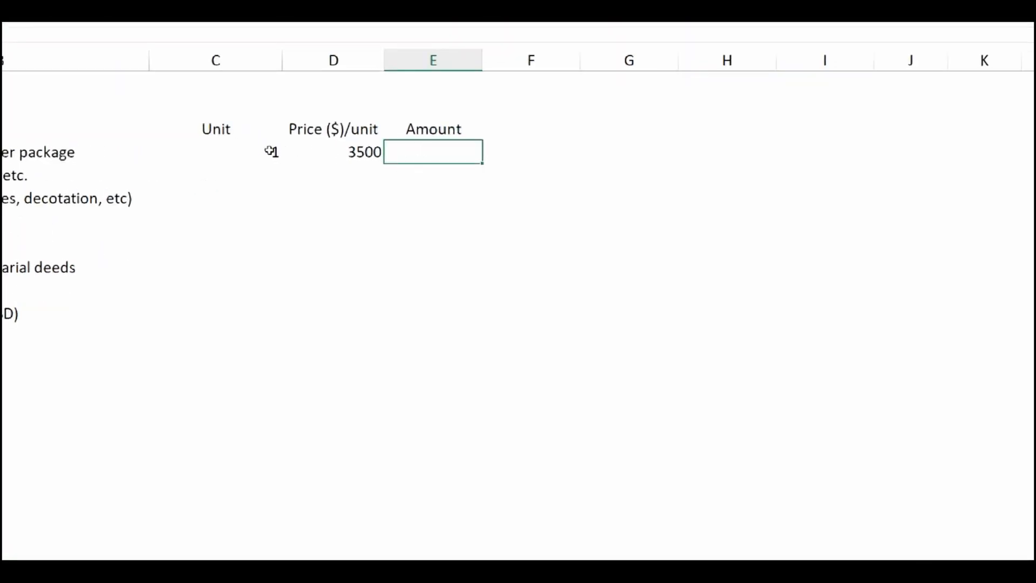
click(261, 151)
click(437, 153)
text(=)
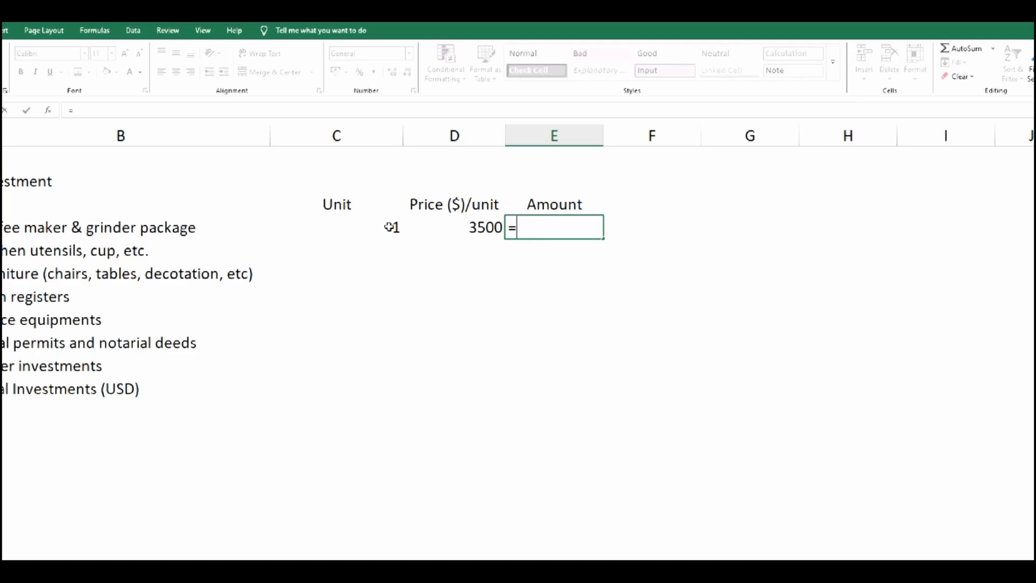
click(269, 151)
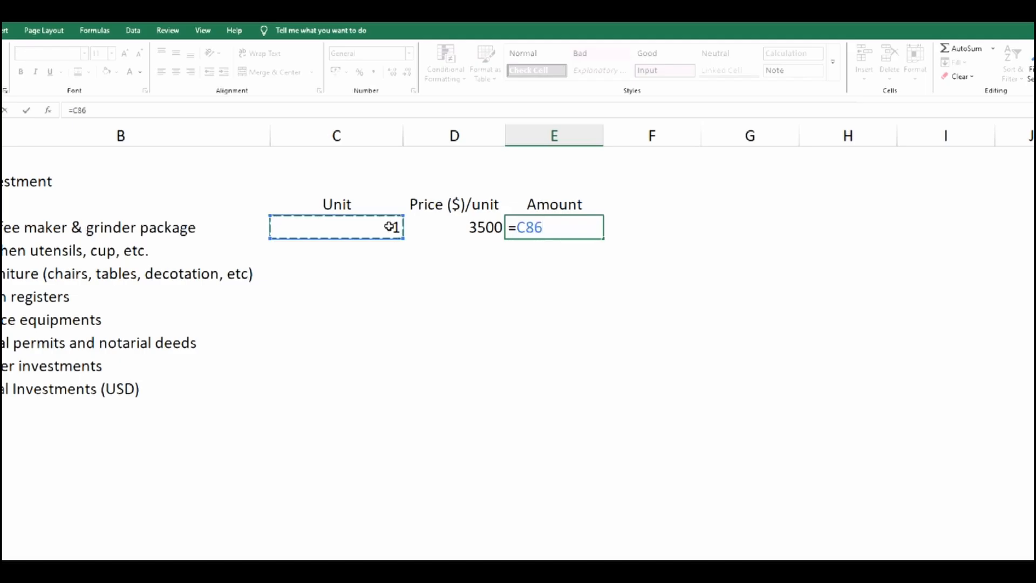
text(*)
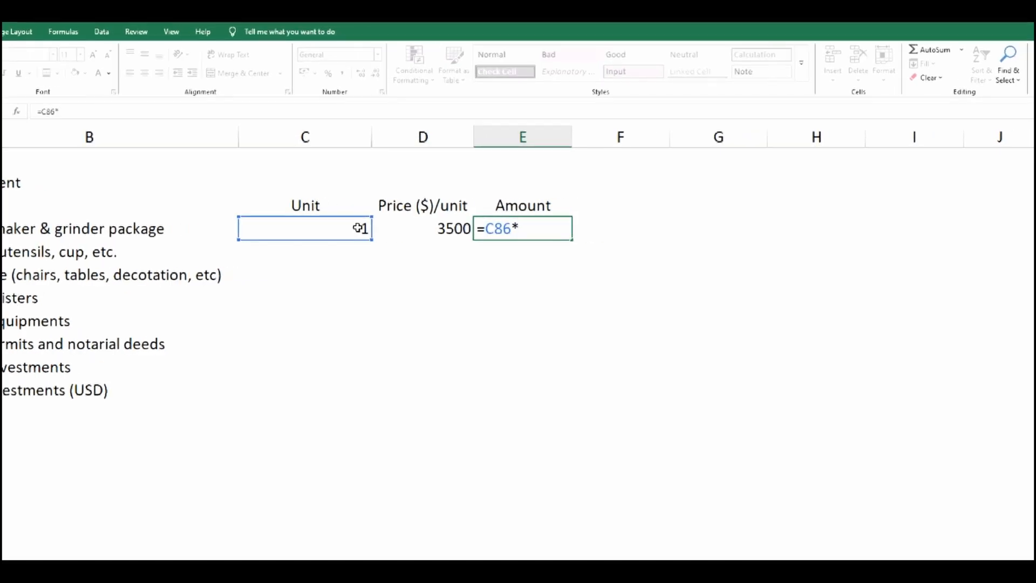
click(430, 229)
key(Return)
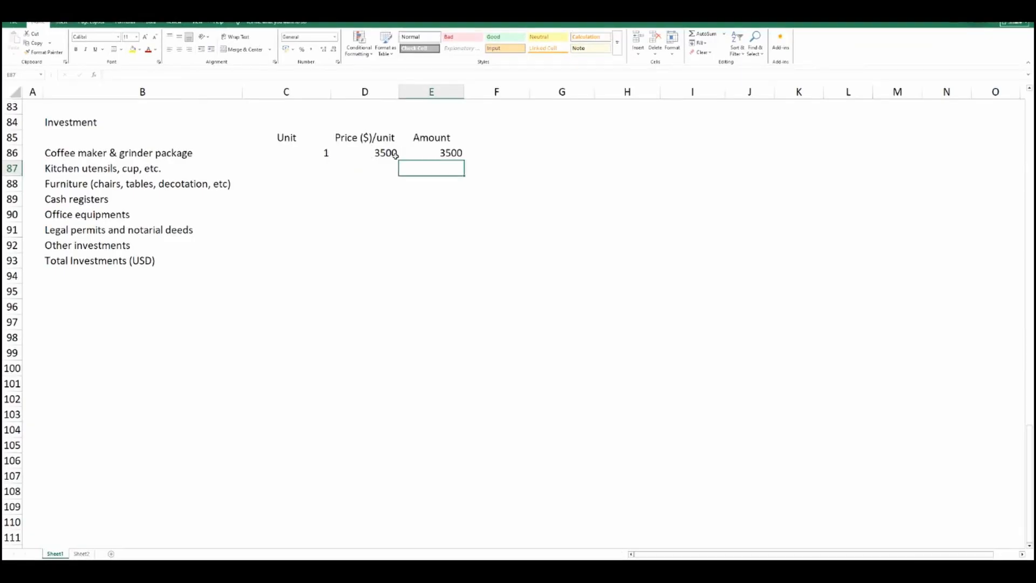
Enter the units 1, 1, 2 and 4 in C87:C90 for kitchen utensils, furniture, cash registers and office equipments.
click(323, 165)
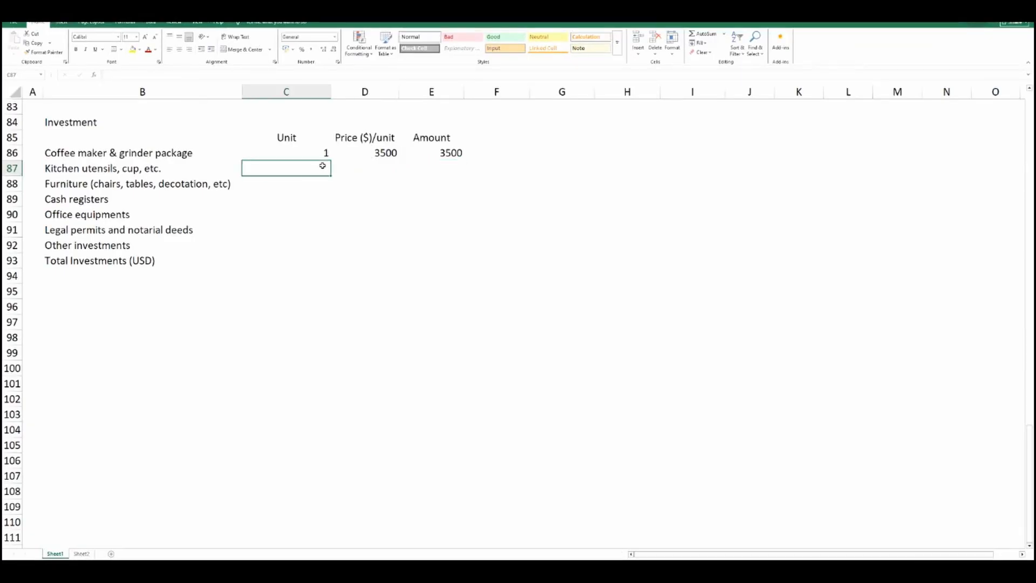
text(1)
key(Return)
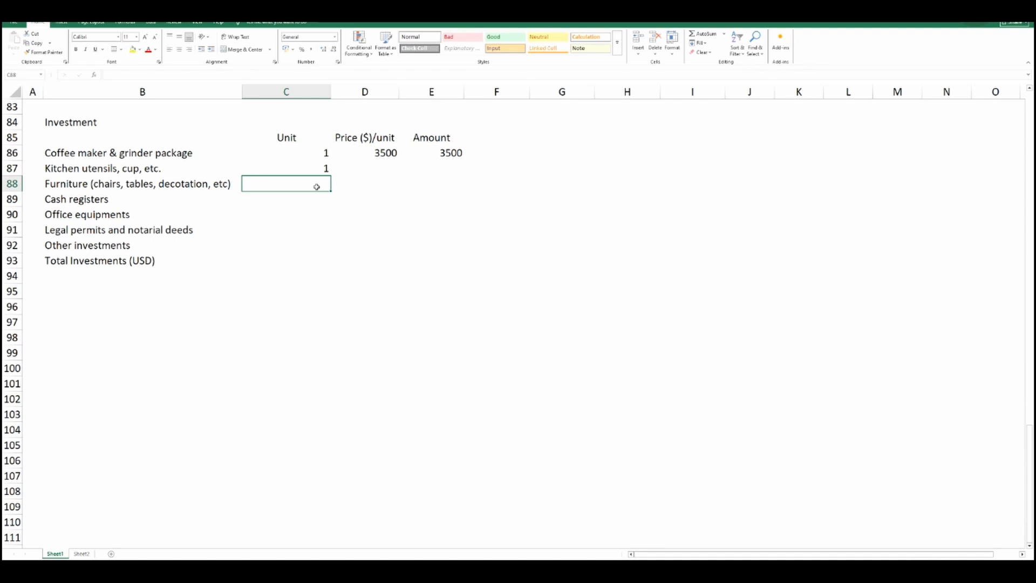
text(1)
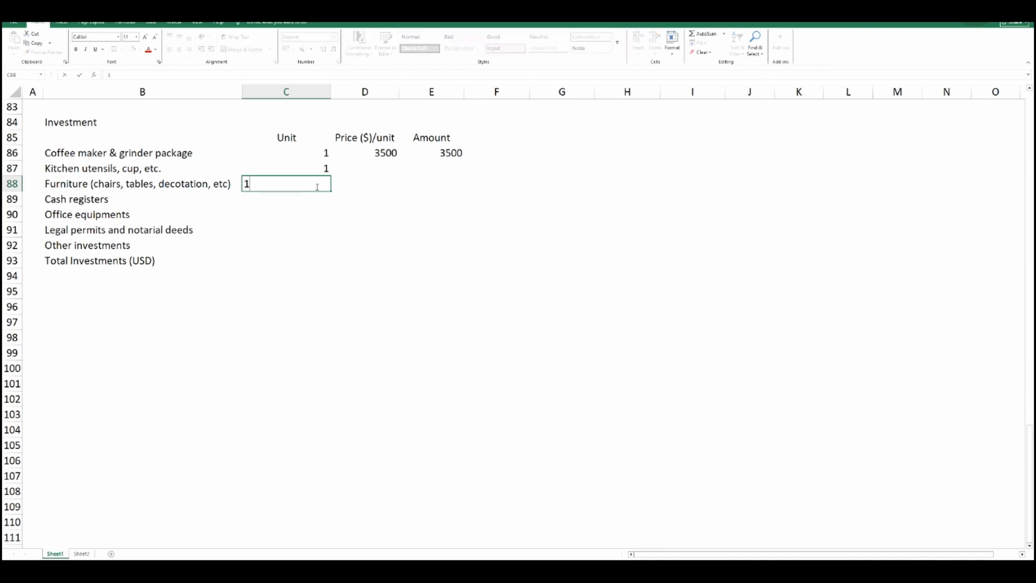
key(Return)
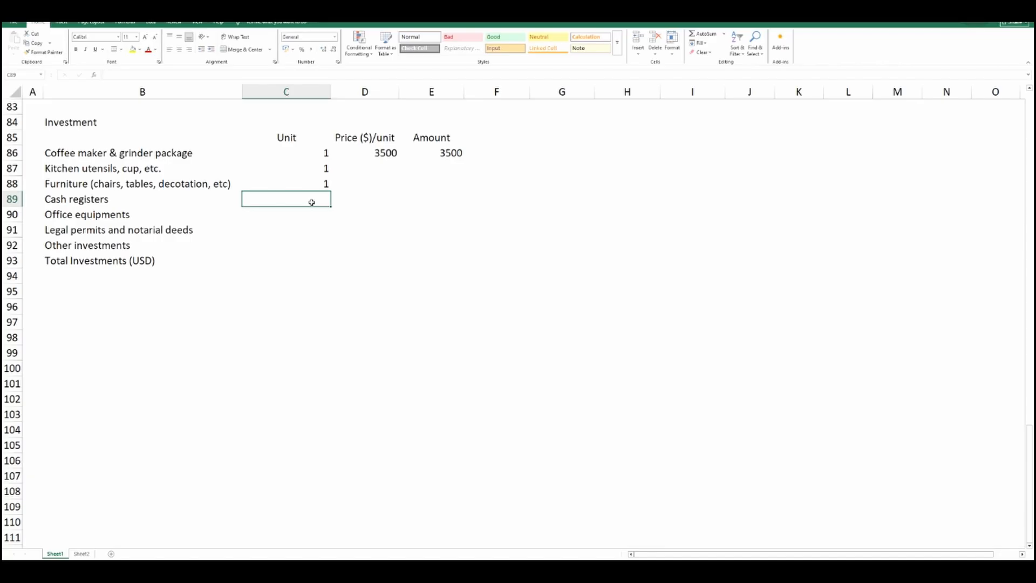
text(2)
click(313, 215)
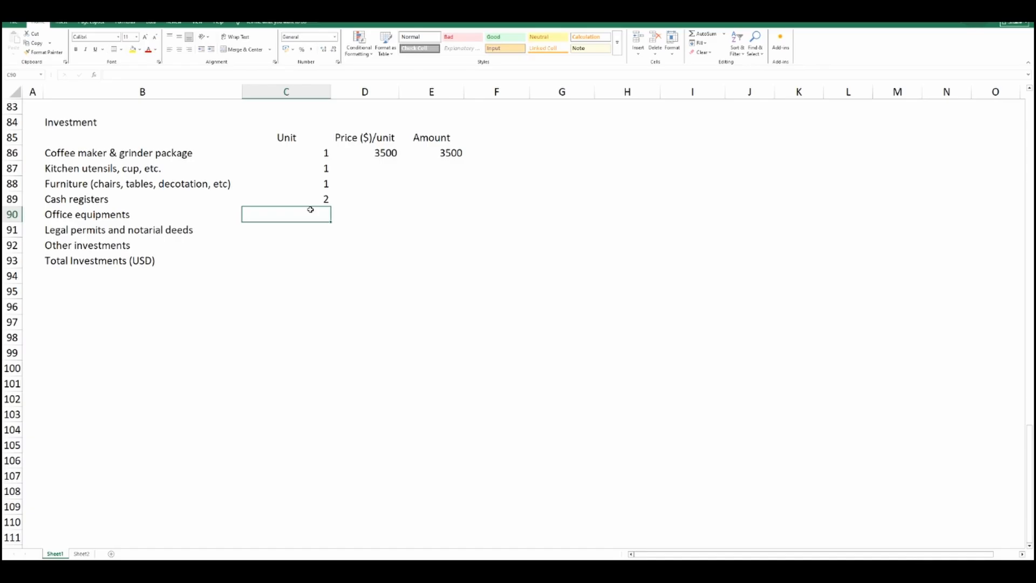
text(4)
click(370, 215)
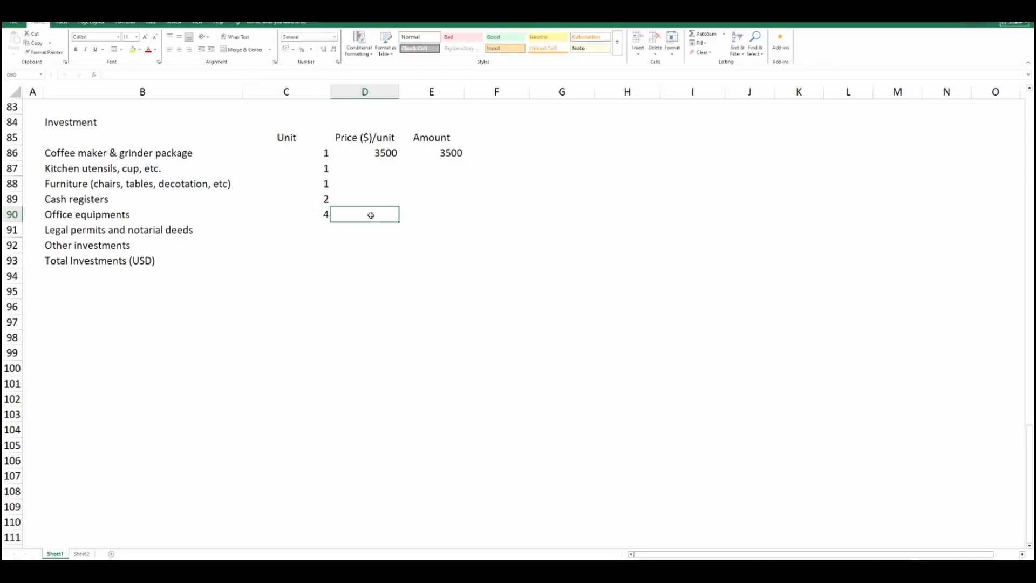
Enter the unit prices 500, 2000, 350 and 150 in D87:D90 for kitchen utensils through office equipments.
click(372, 158)
click(373, 169)
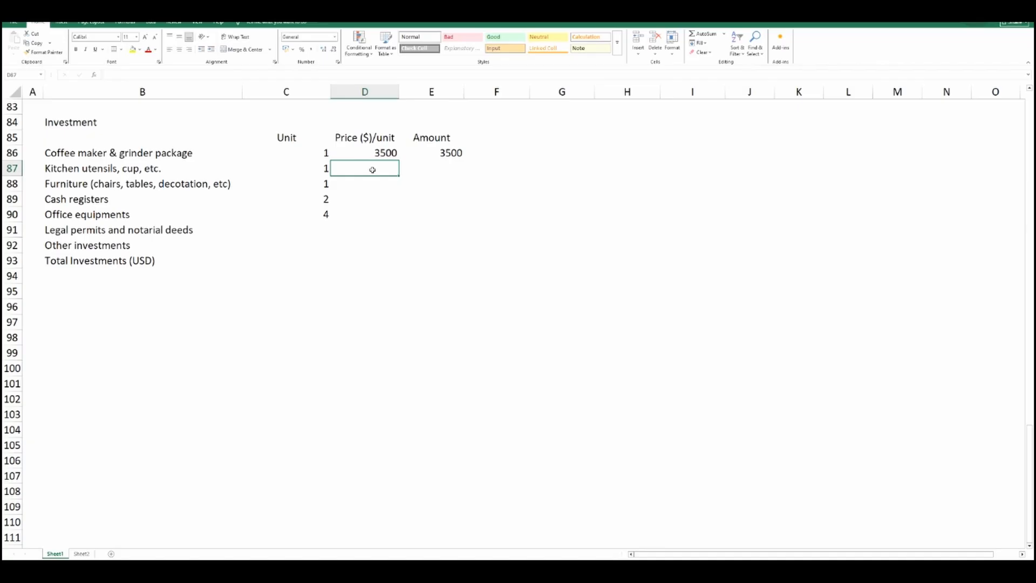
text(2500)
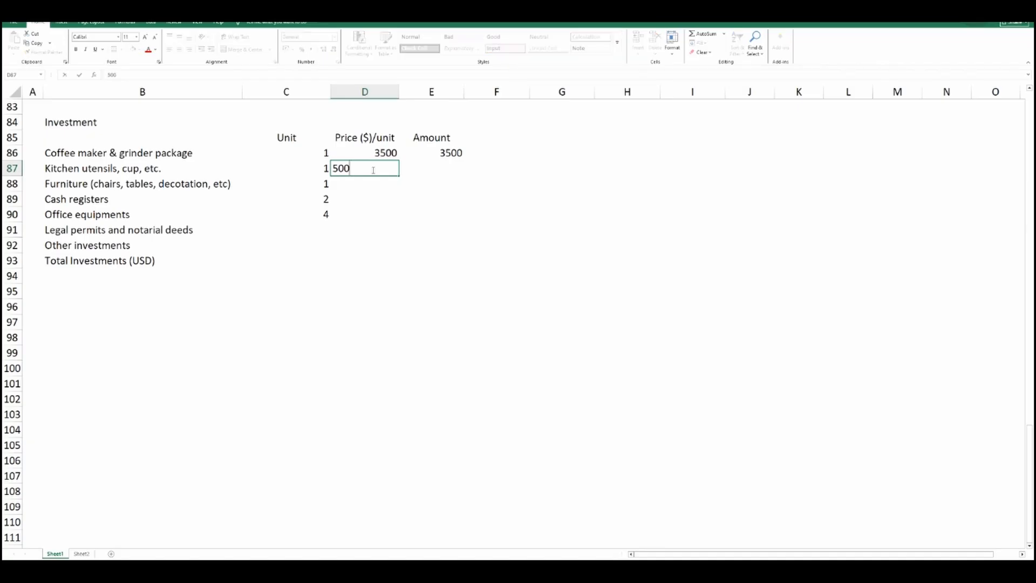
key(Return)
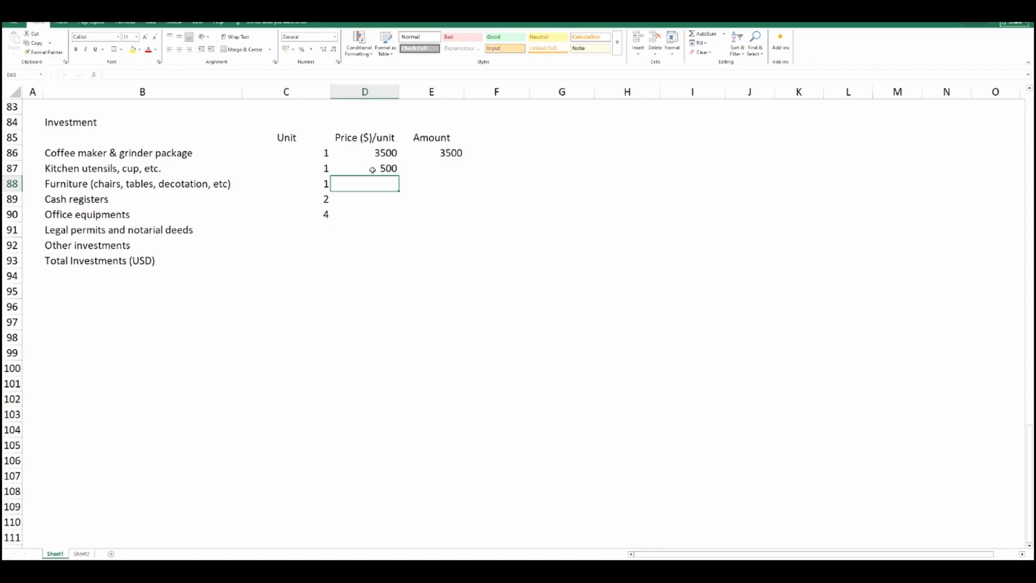
text(2000)
key(Return)
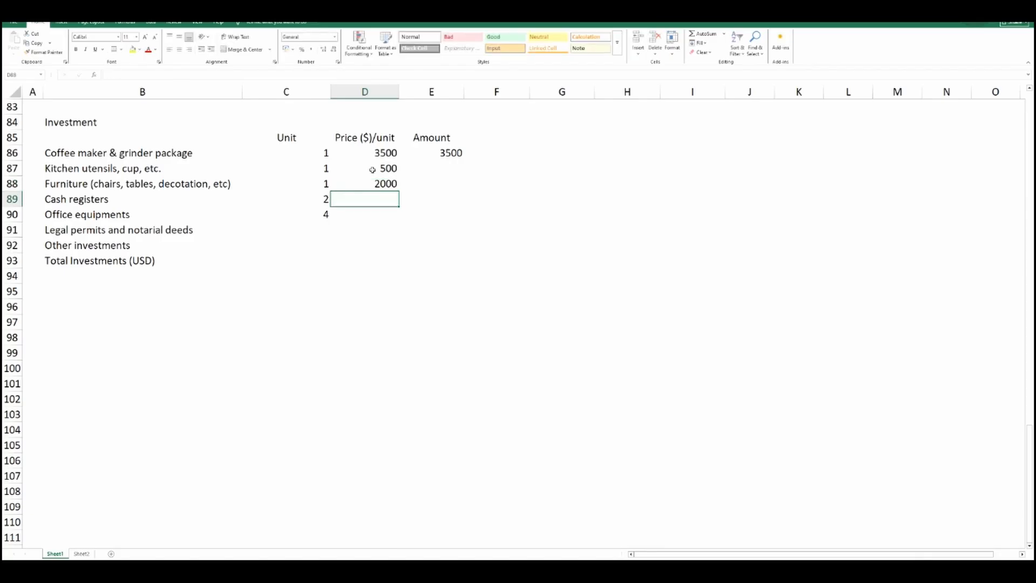
text(350)
key(Return)
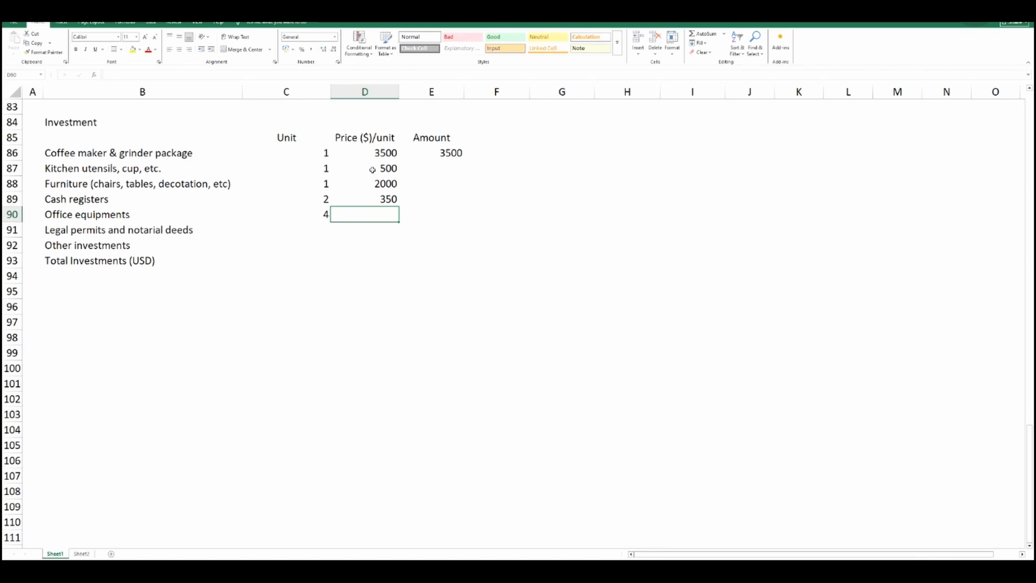
text(150)
key(Return)
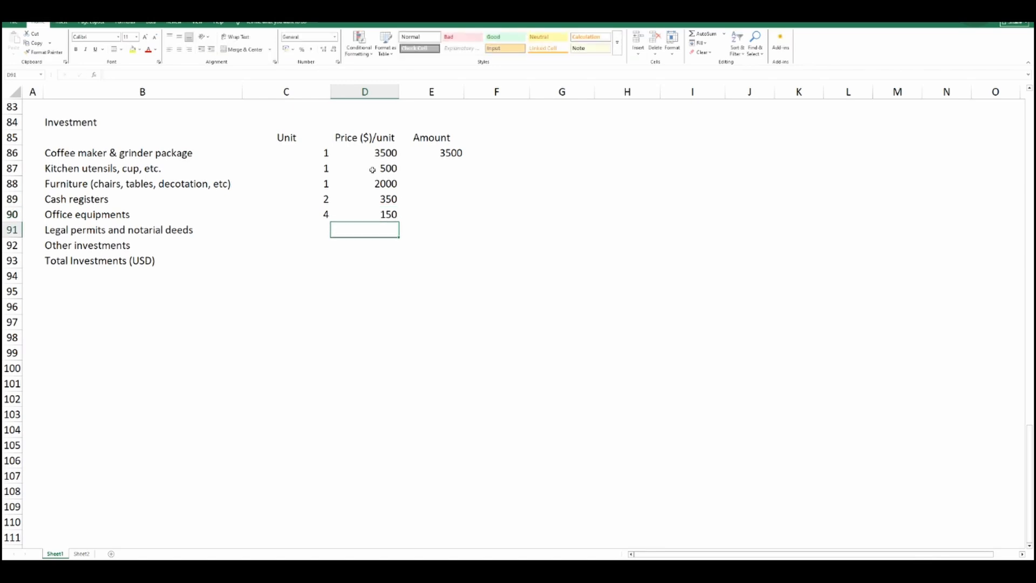
Fill the amount formula from E86 down to E90.
click(438, 155)
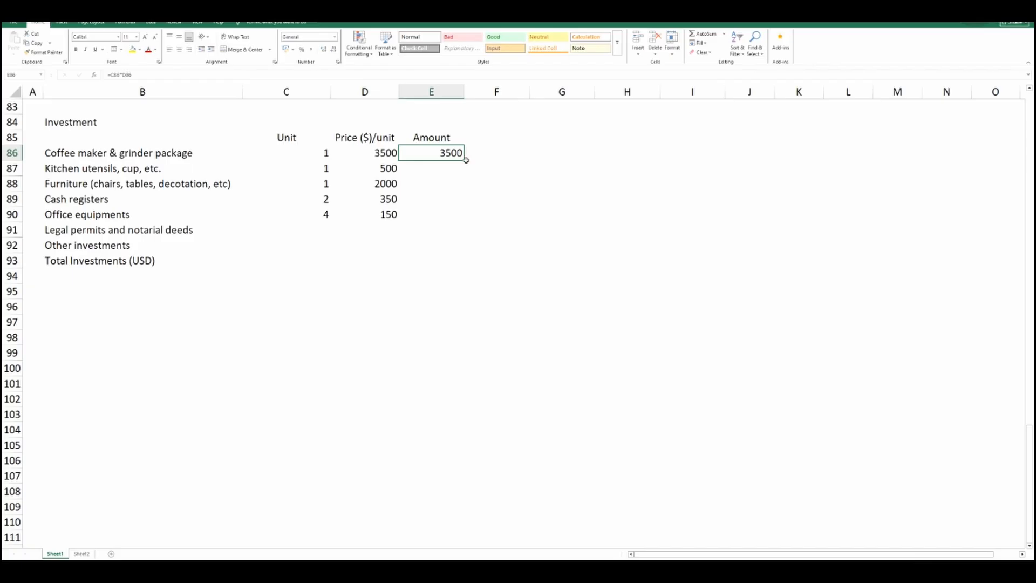
drag(466, 160, 467, 219)
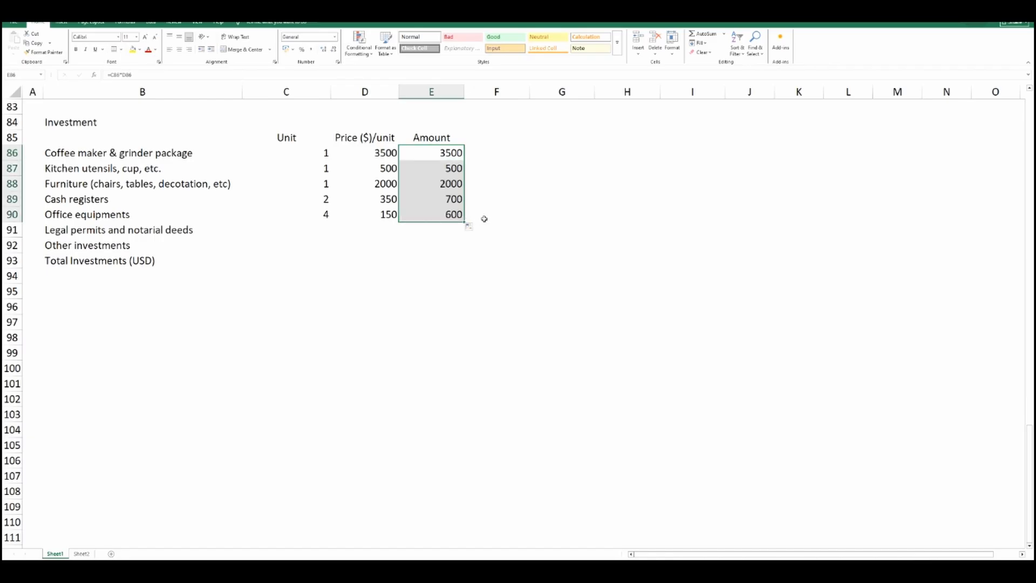
click(484, 219)
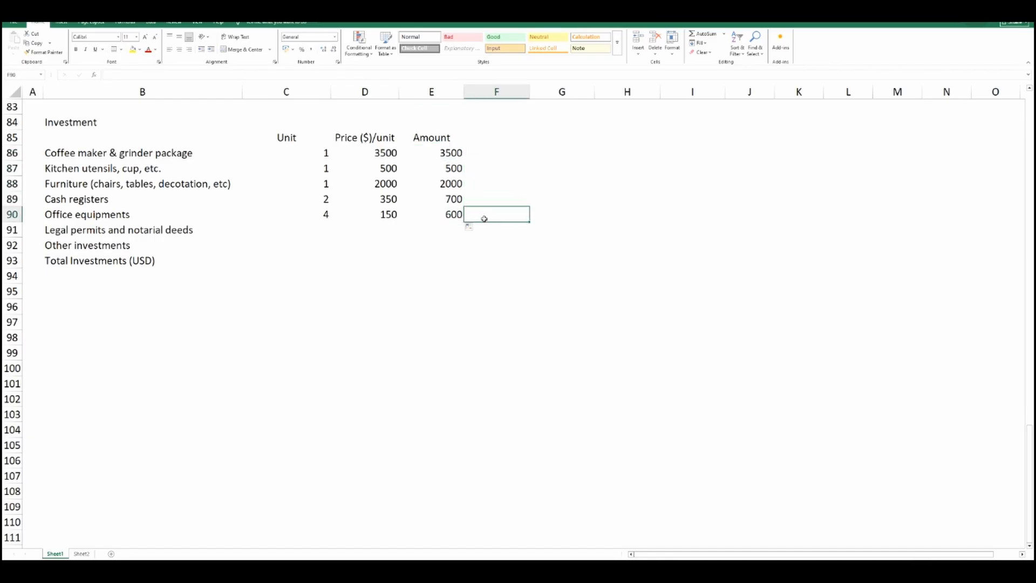
click(383, 228)
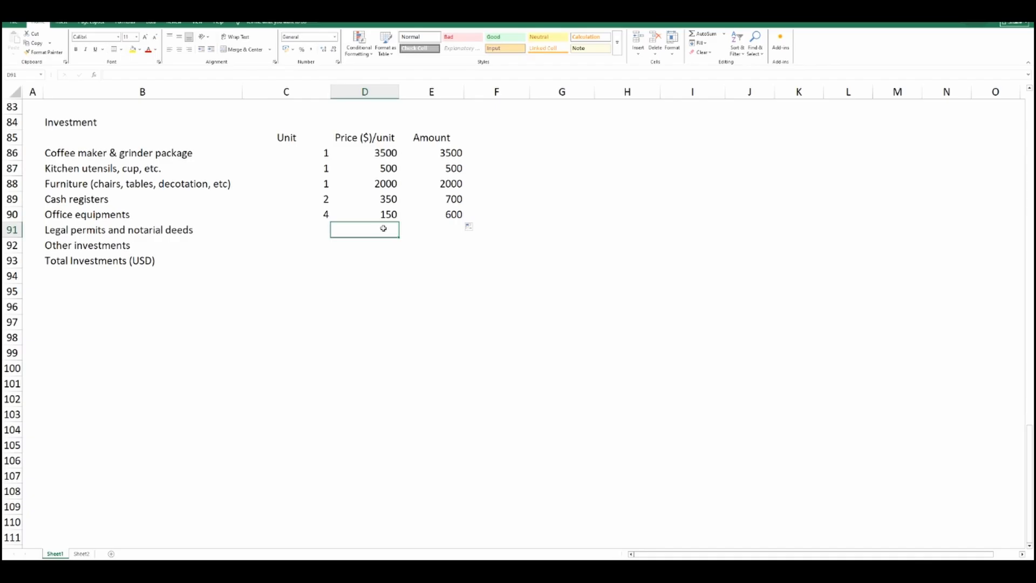
text(140)
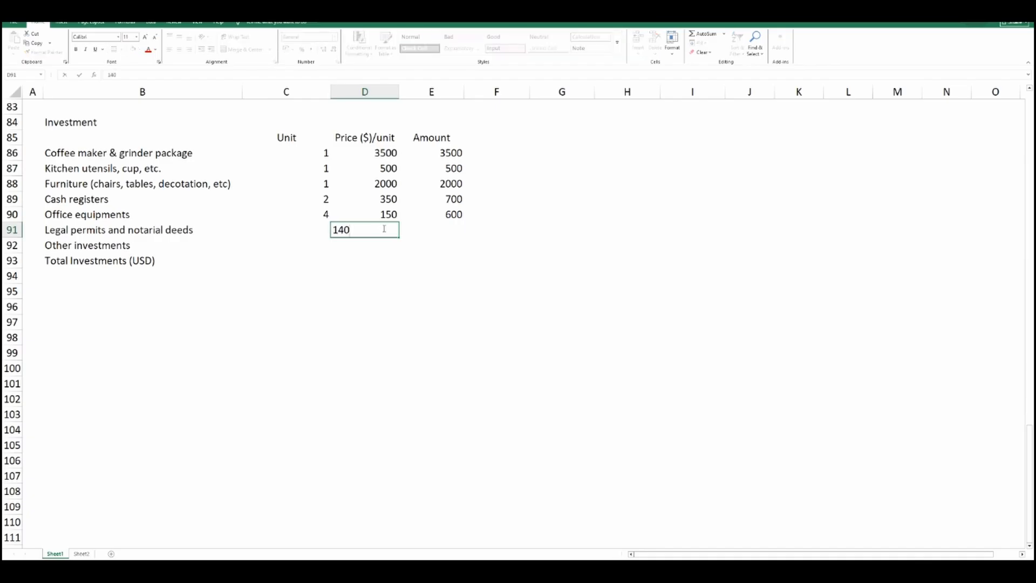
key(Return)
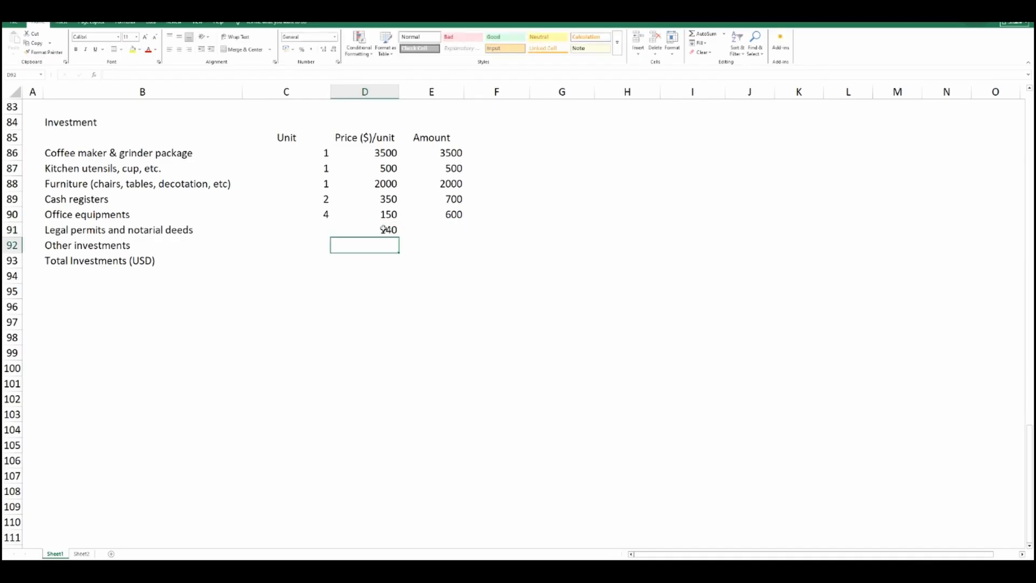
Set the price of legal permits and notarial deeds in D91 to 500 and other investments in D92 to 100.
click(383, 229)
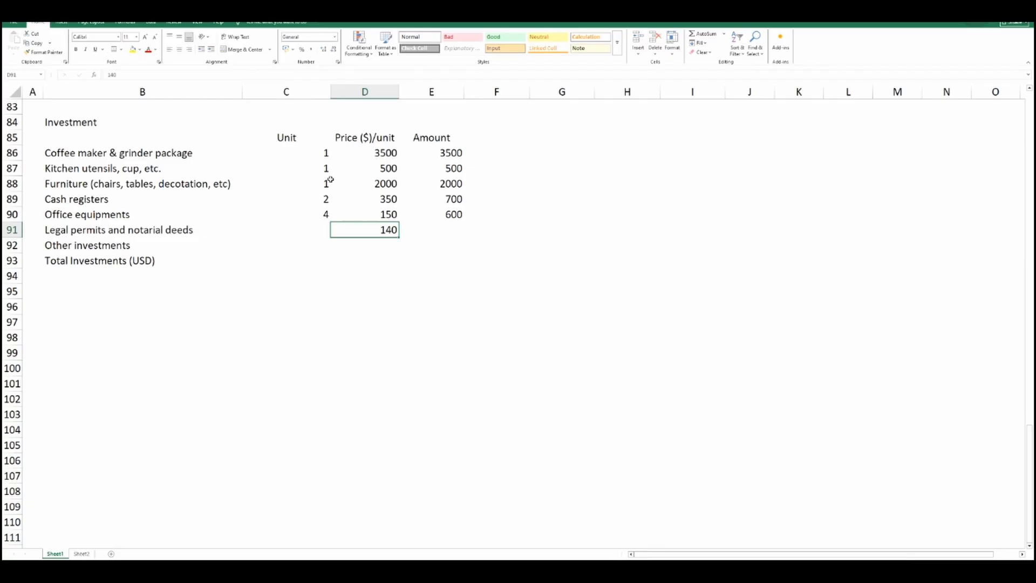
text(500)
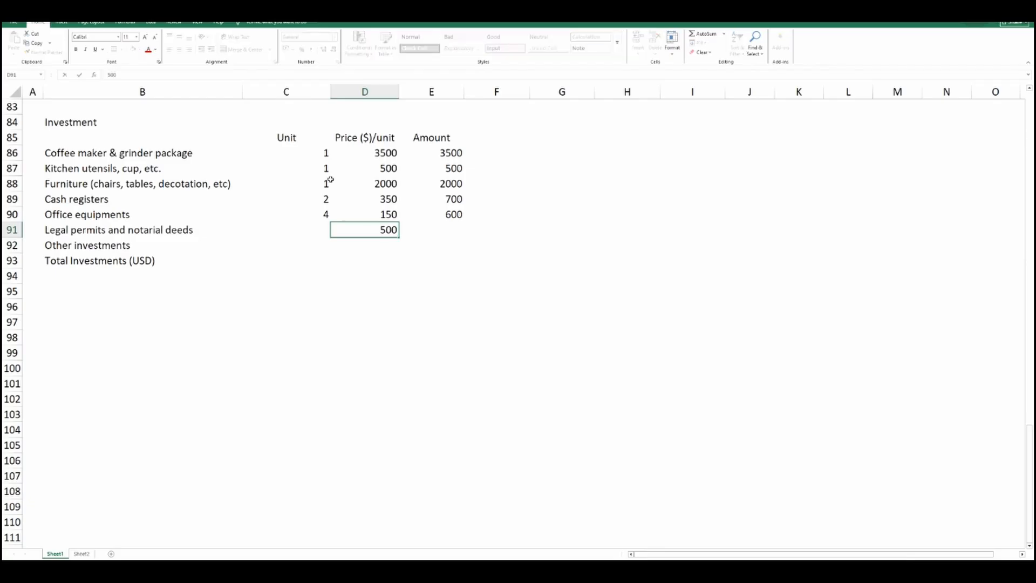
key(Return)
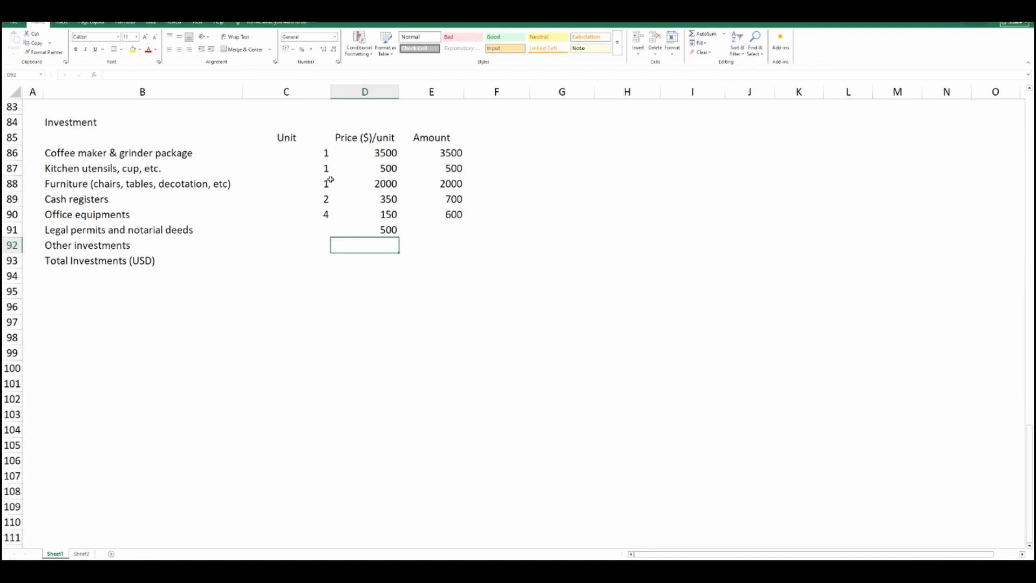
text(100)
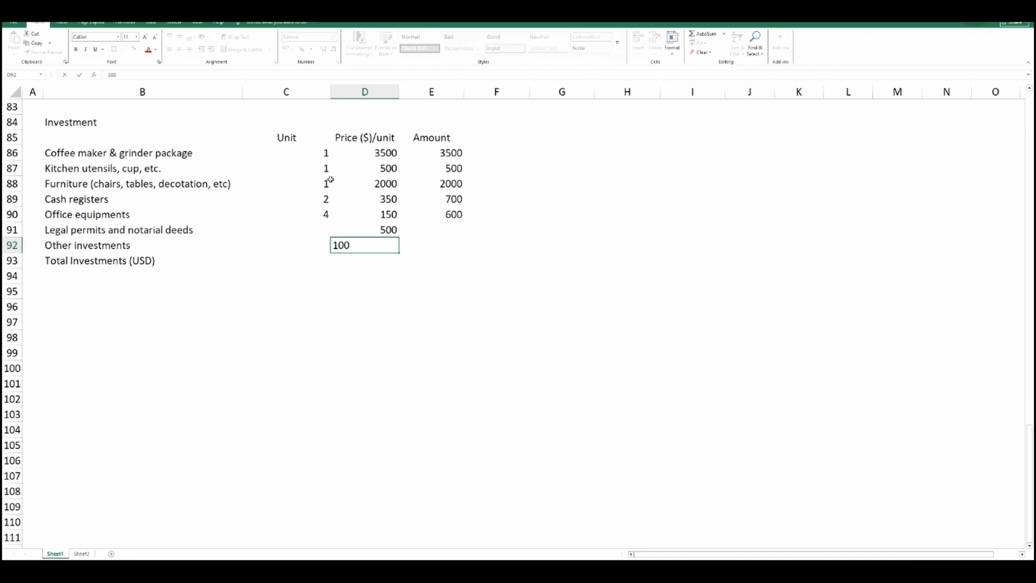
key(Return)
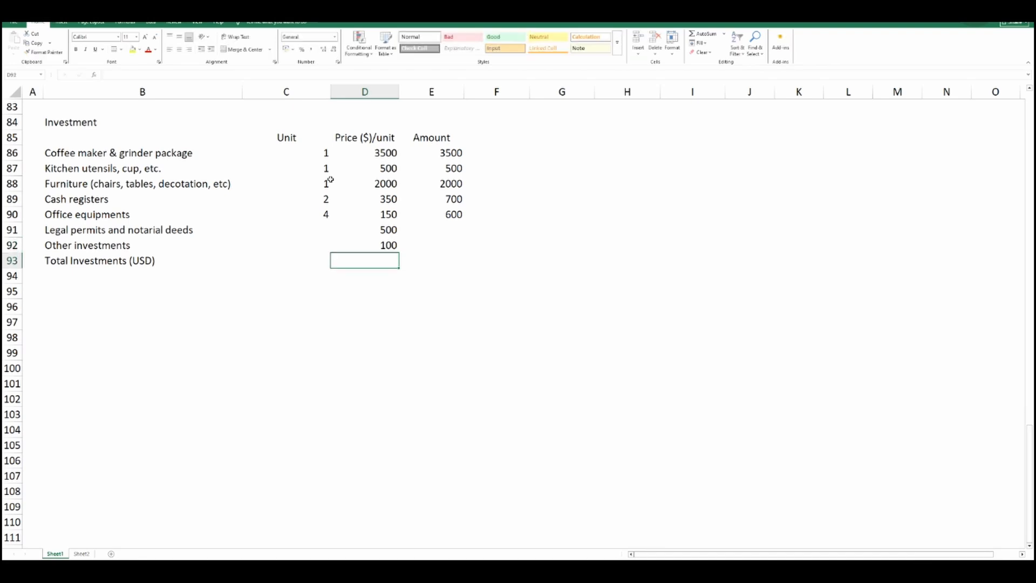
Link the amounts in E91 and E92 to their prices with the formulas =D91 and =D92.
click(444, 227)
text(=)
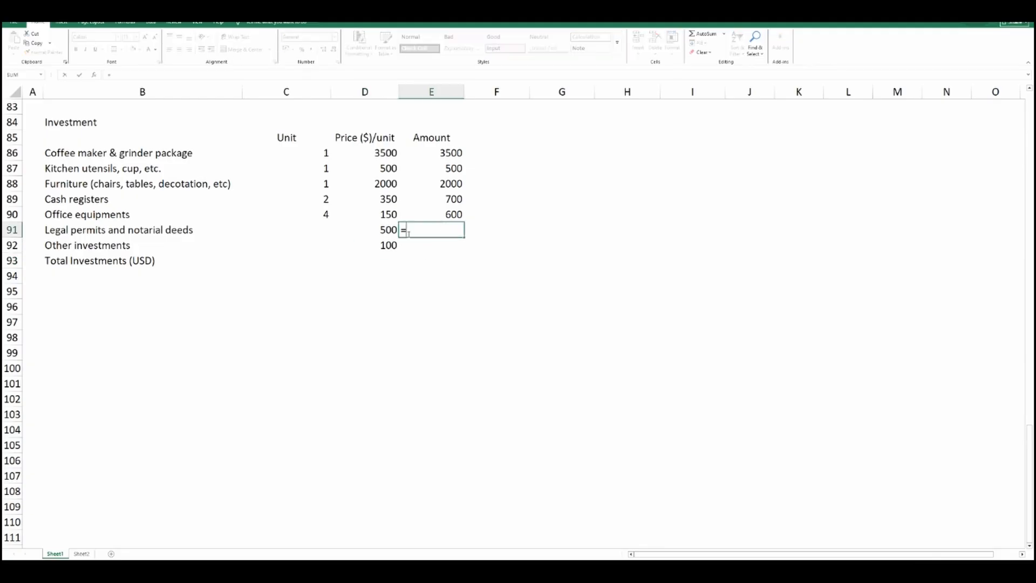
click(389, 230)
key(Return)
text(=)
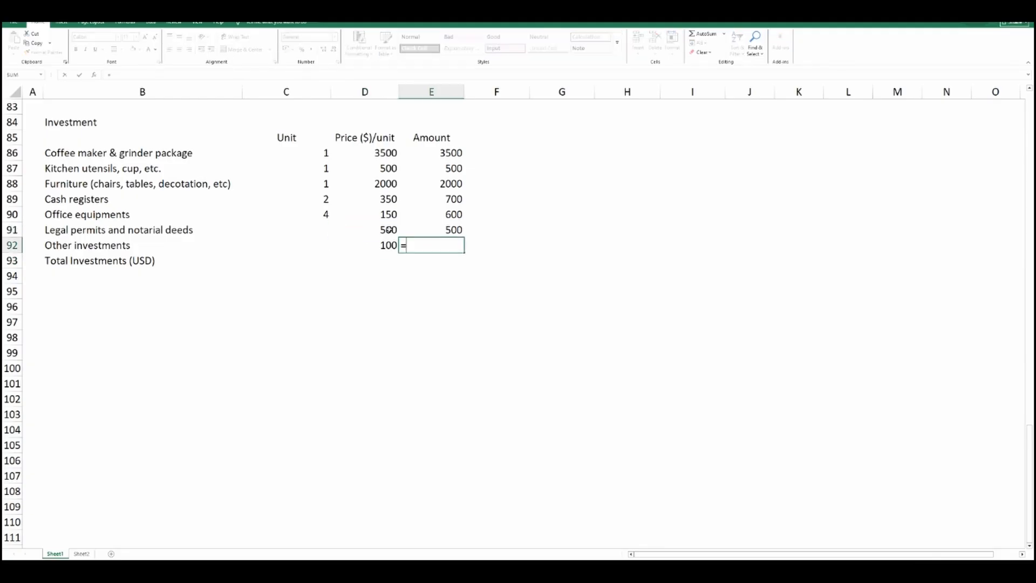
click(384, 245)
key(Return)
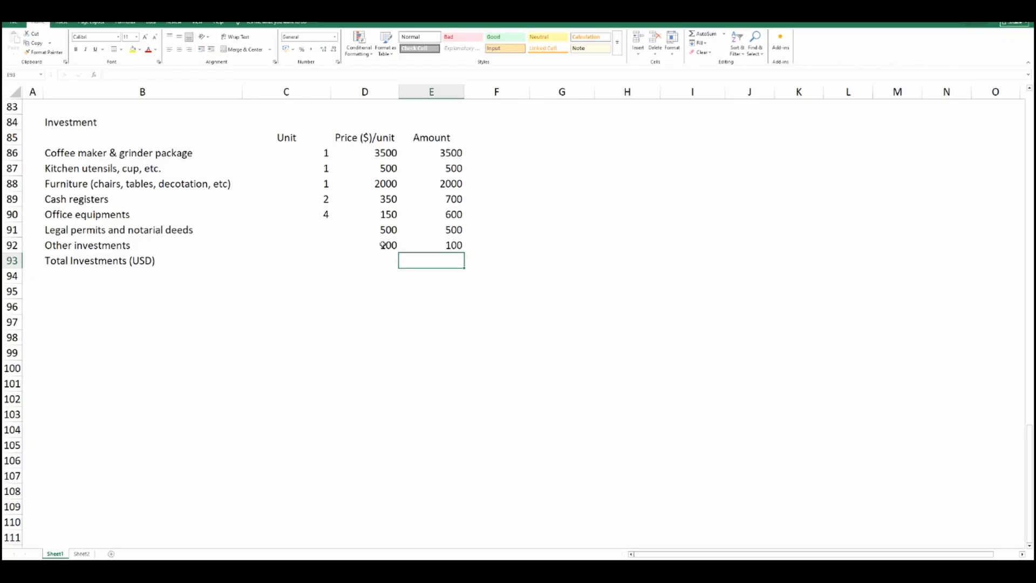
Calculate the total investments in E93 with AutoSum as =SUM(E86:E92).
drag(302, 245, 432, 245)
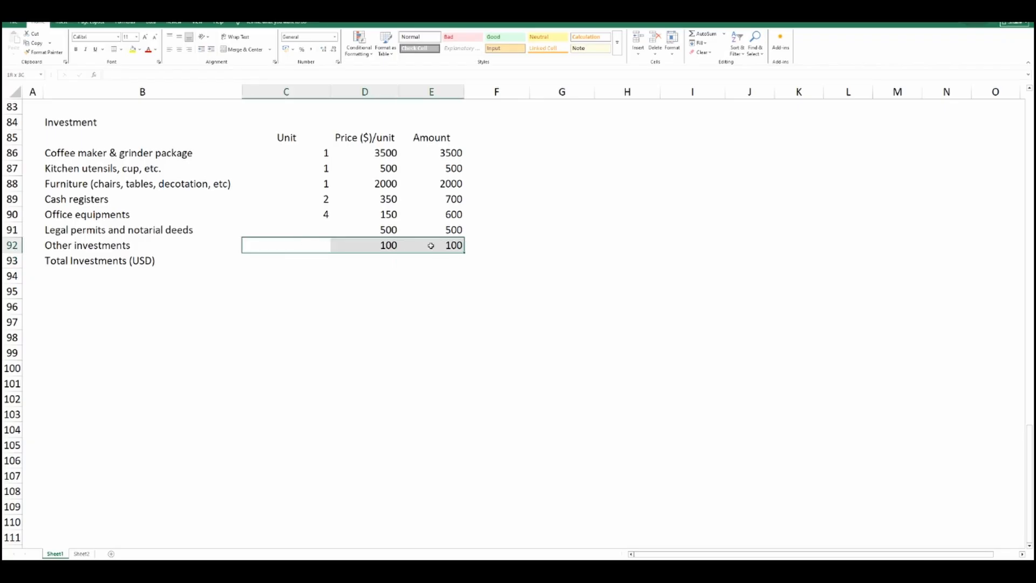
drag(431, 246, 433, 245)
click(451, 264)
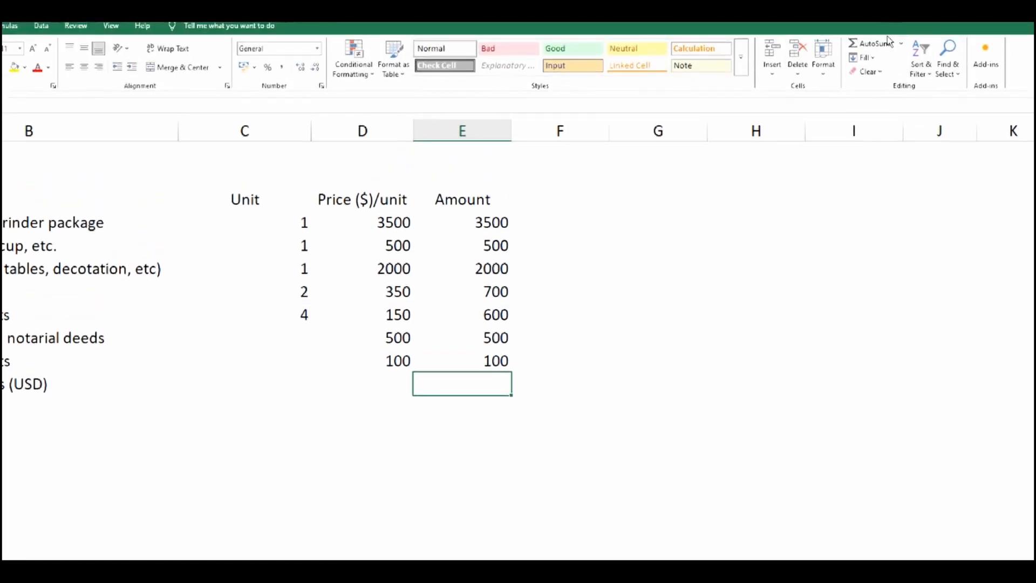
click(881, 45)
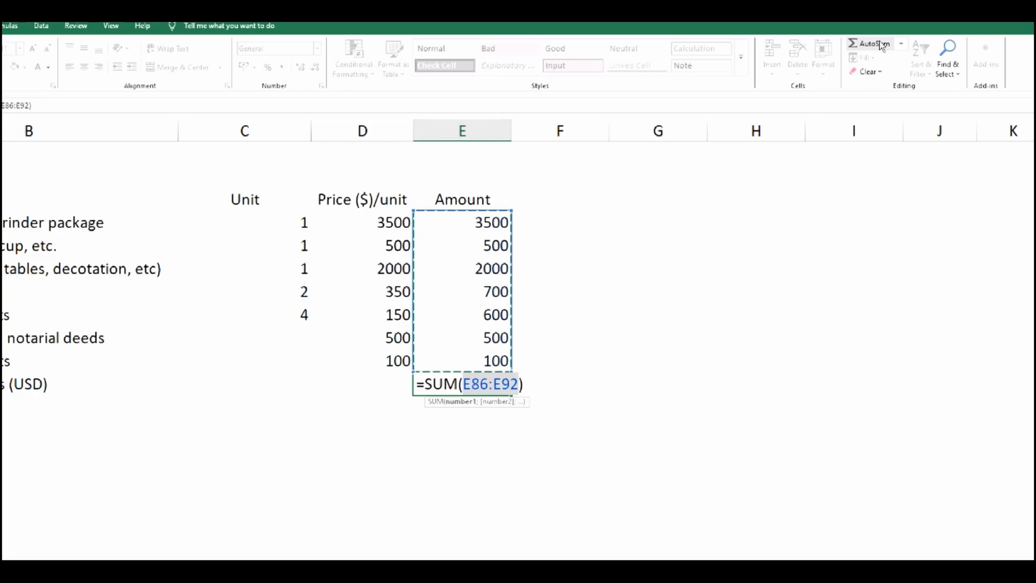
key(Return)
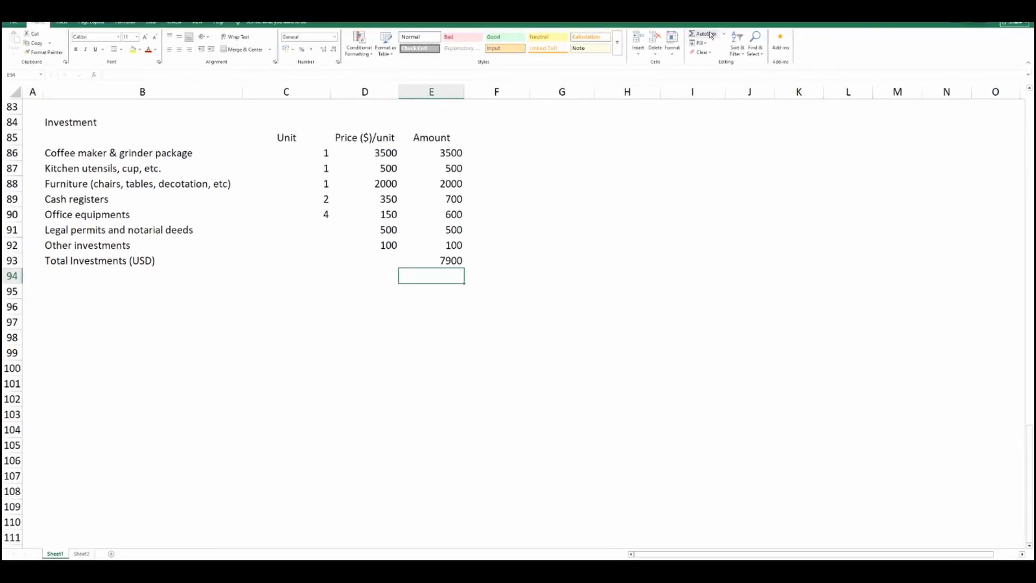
Format the Total Investments row B93:E93 with top and bottom borders and bold text.
drag(83, 262, 402, 257)
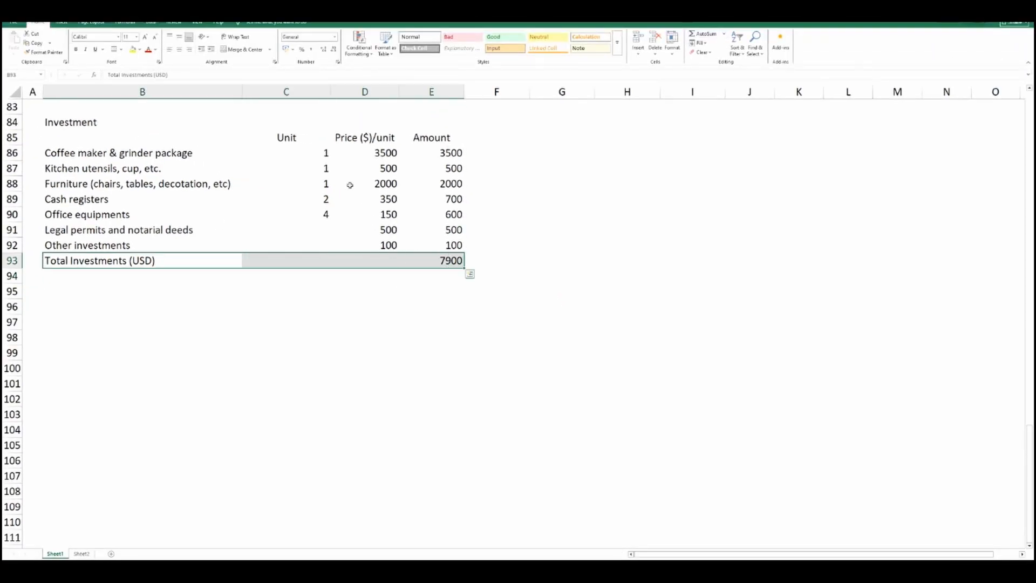
click(114, 50)
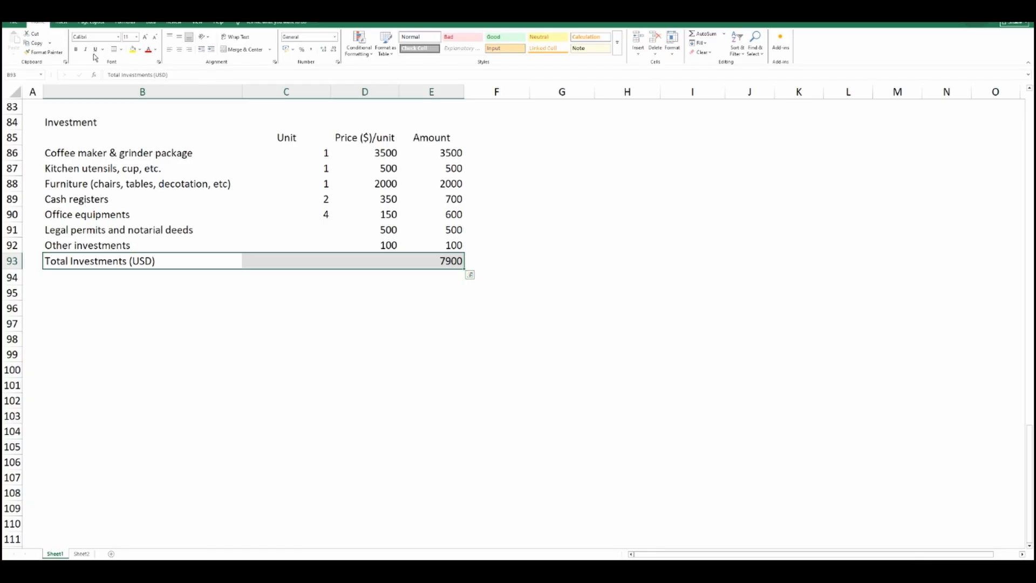
click(76, 50)
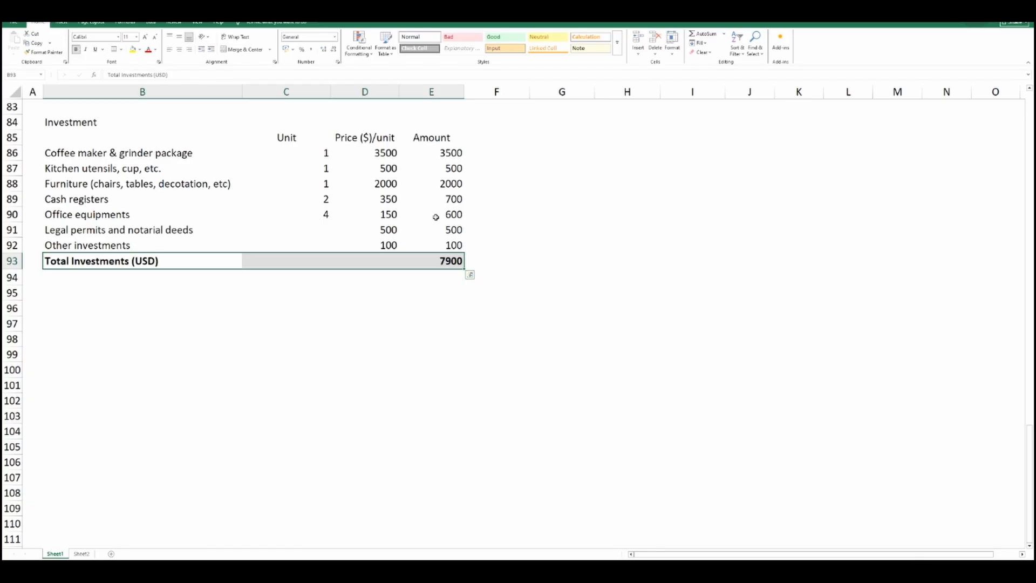
click(506, 228)
Apply the dollar accounting format without decimals to the prices and amounts in D86:E93.
drag(384, 154, 451, 260)
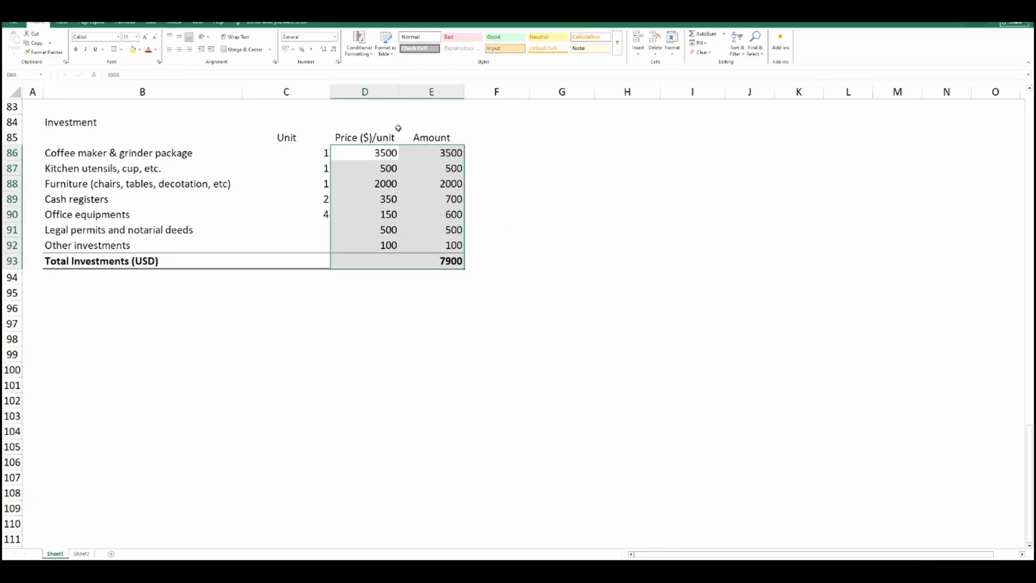
click(293, 52)
click(300, 69)
click(333, 49)
click(333, 49)
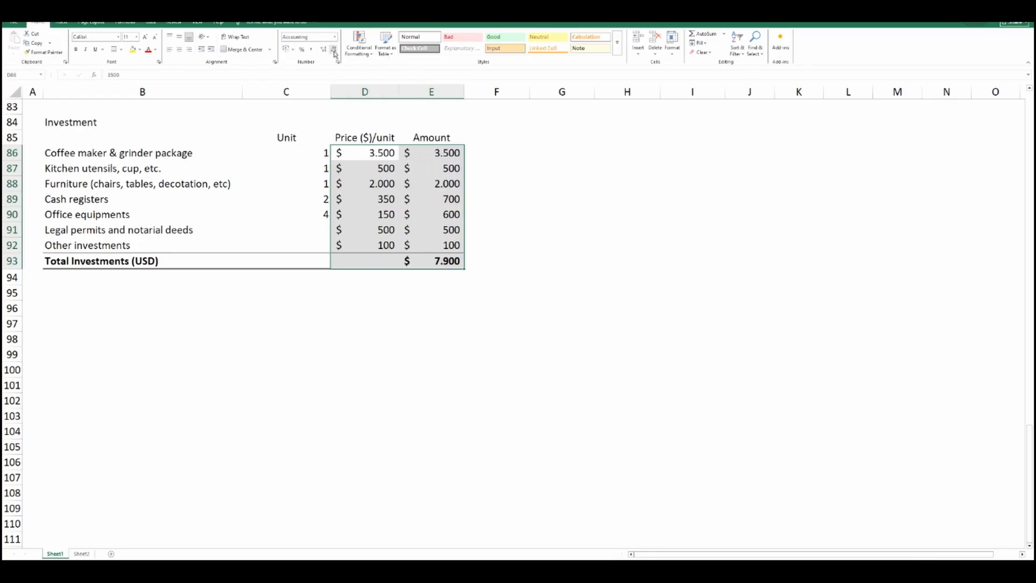
Format the Investment heading in B84 with a light green fill and bold text.
click(518, 192)
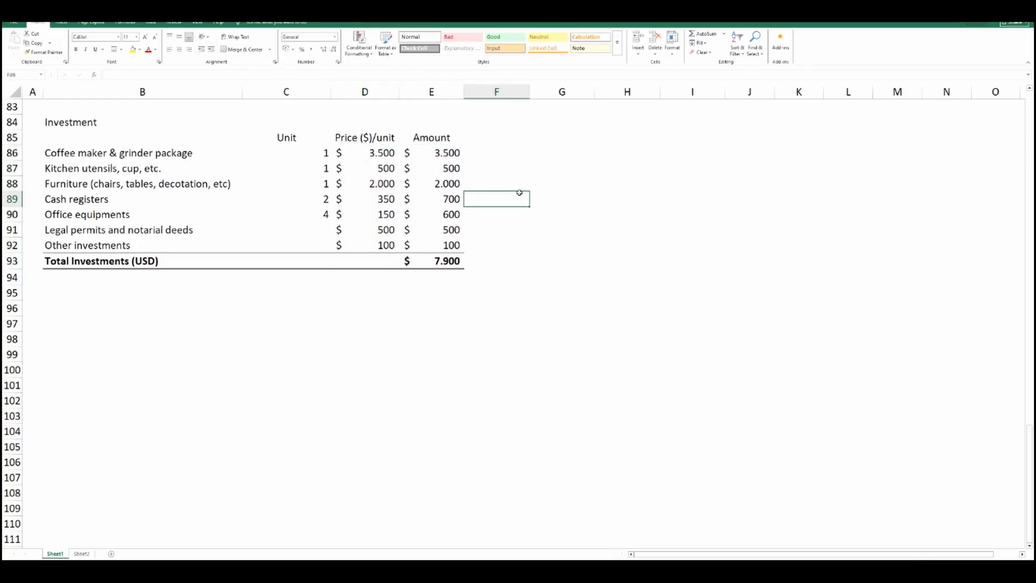
click(70, 124)
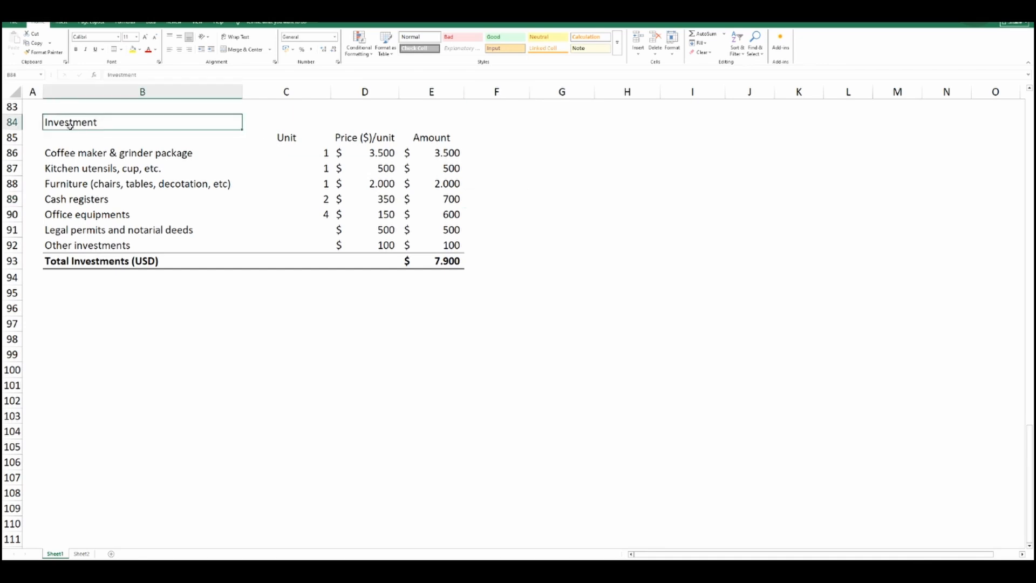
click(139, 49)
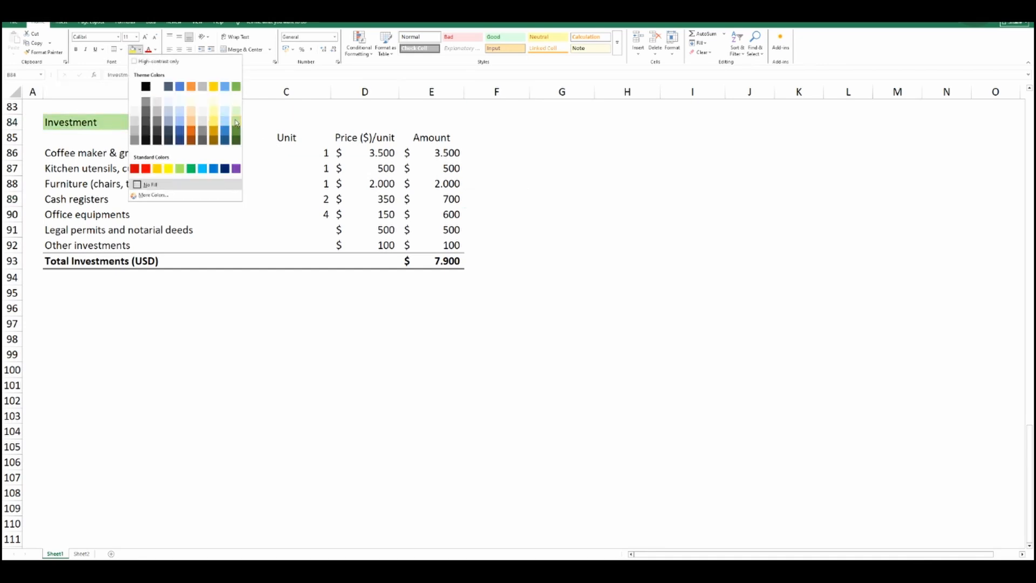
click(236, 122)
click(76, 49)
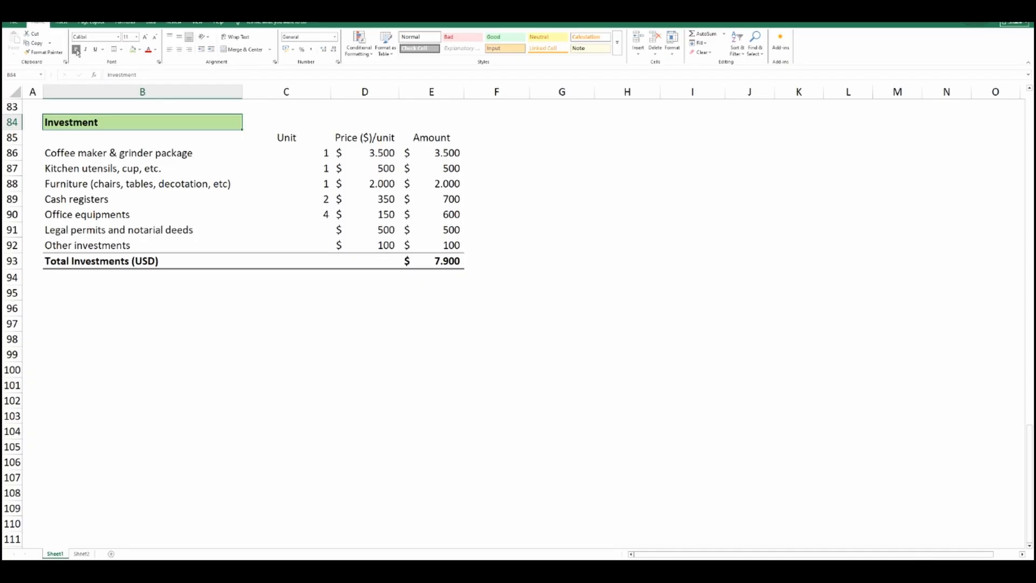
Add a thick bottom border to the column headers Unit, Price ($)/unit and Amount in C85:E85.
drag(266, 139, 435, 139)
click(122, 50)
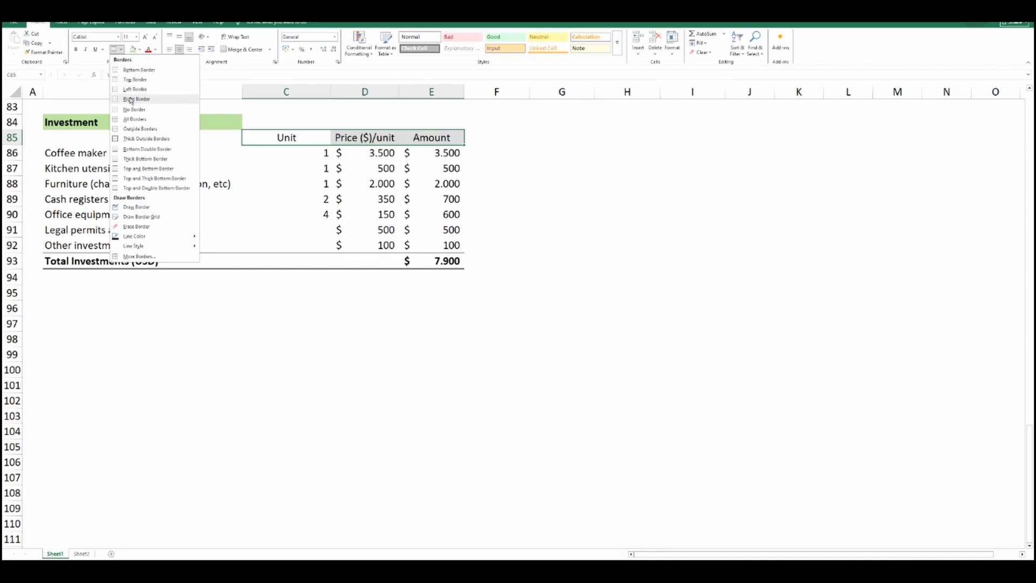
click(144, 158)
click(325, 294)
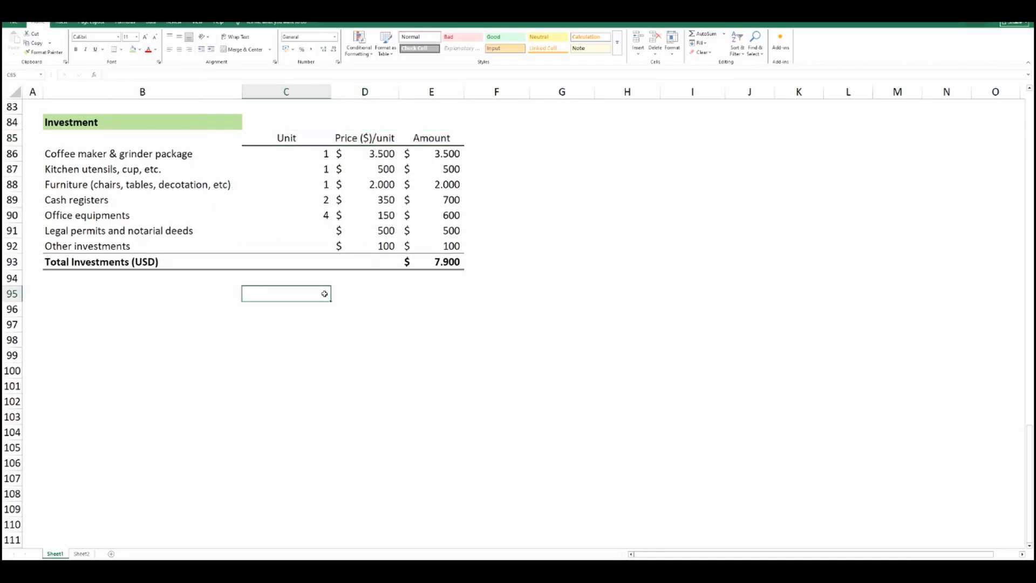
Apply all borders to the unit quantities in C86:C90.
drag(299, 152, 298, 216)
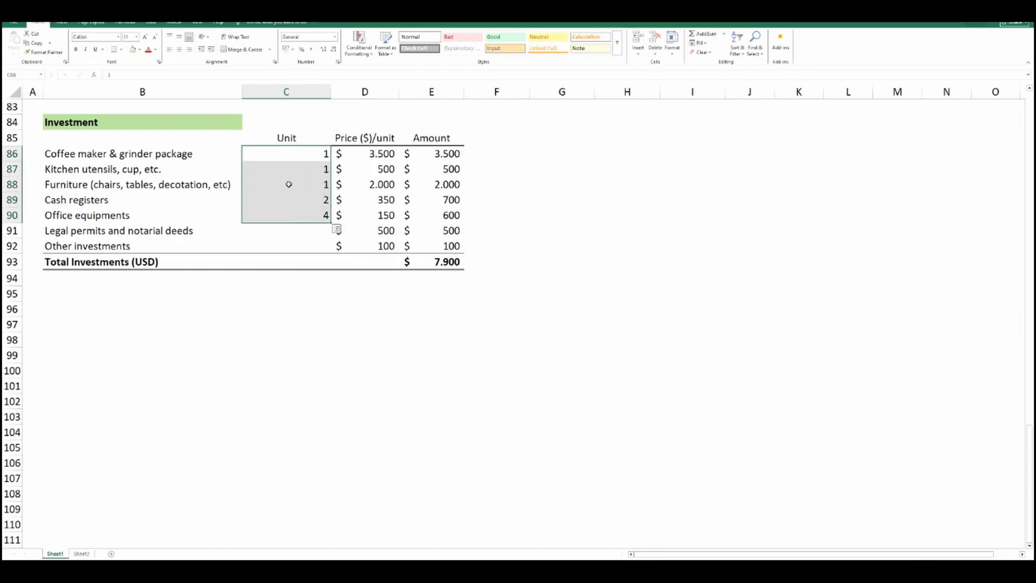
click(121, 50)
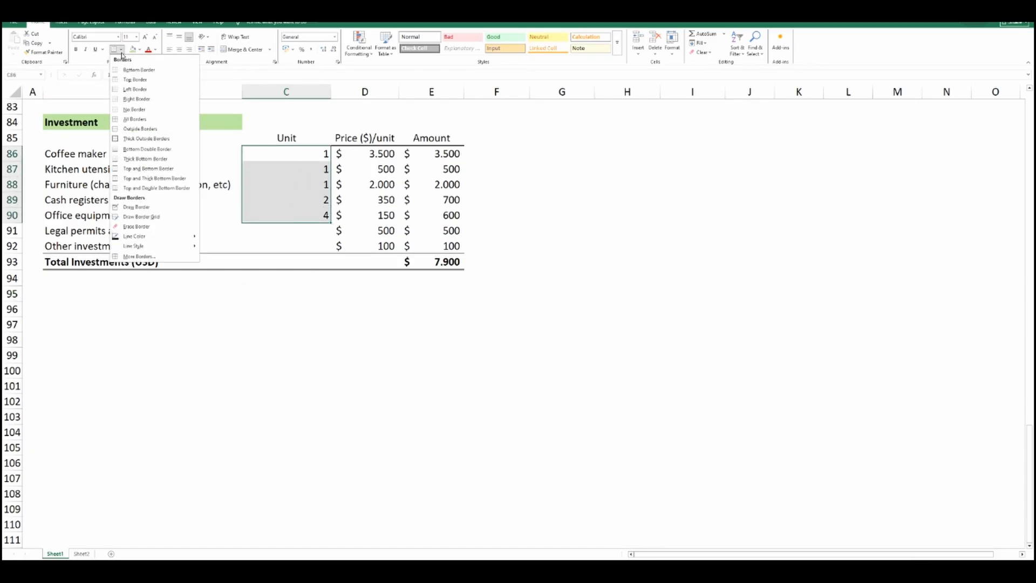
click(135, 118)
click(281, 308)
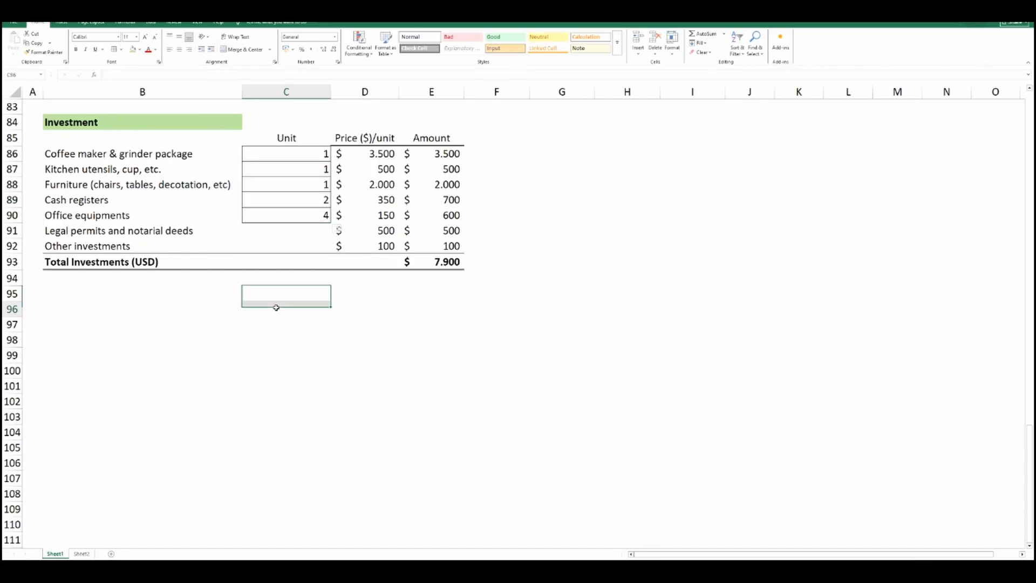
Reapply the thick bottom border to the Unit header in C85.
click(301, 141)
click(122, 50)
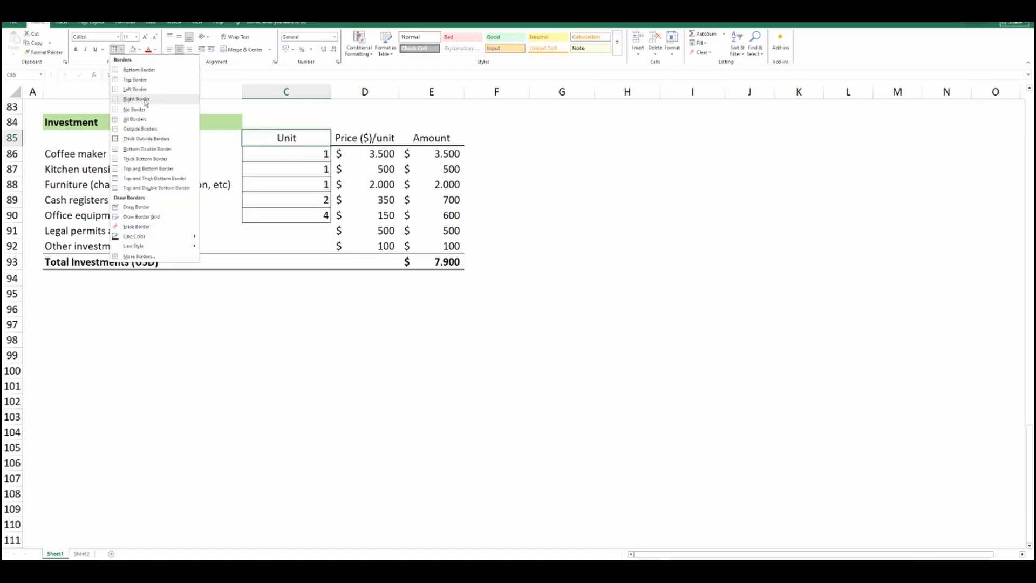
click(145, 160)
click(310, 302)
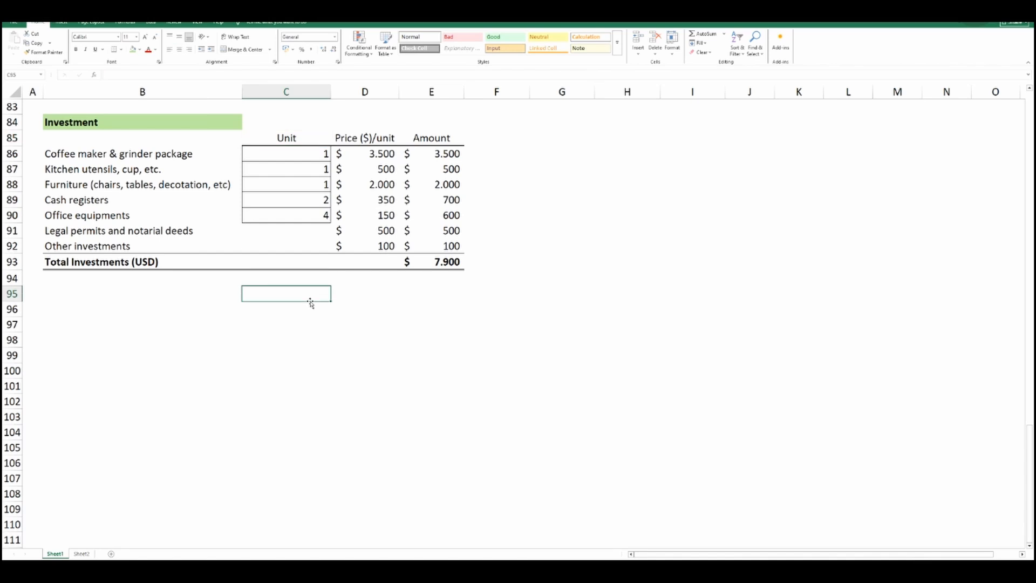
Enter the labels Equity in B95 and Loan in B96 below the investment table.
click(66, 293)
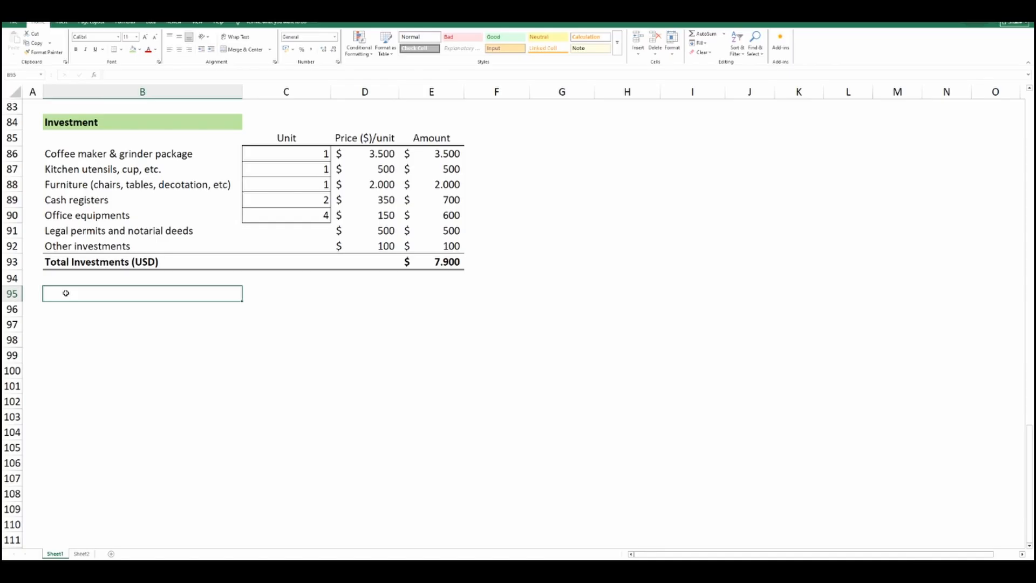
text(Equity)
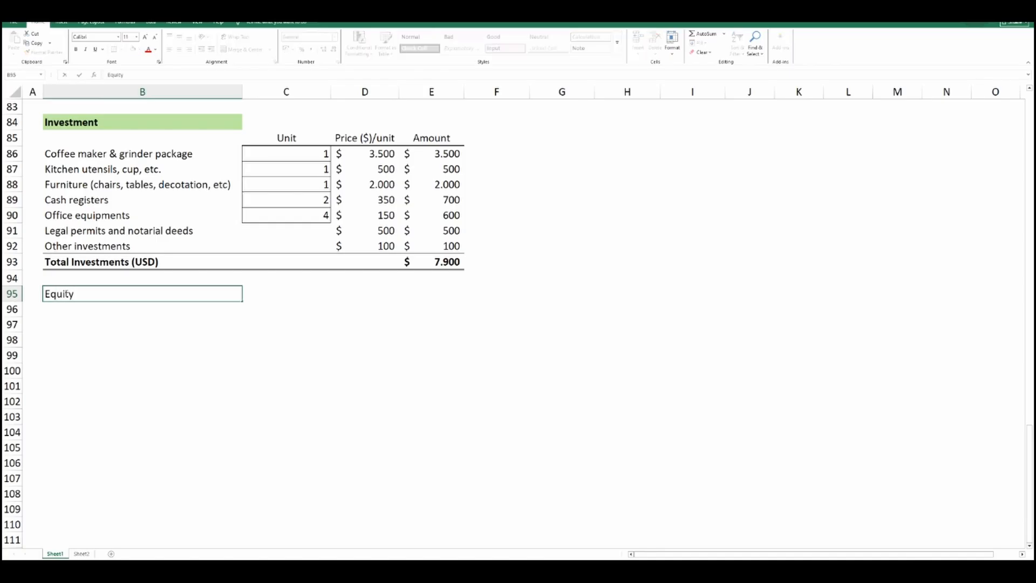
key(Return)
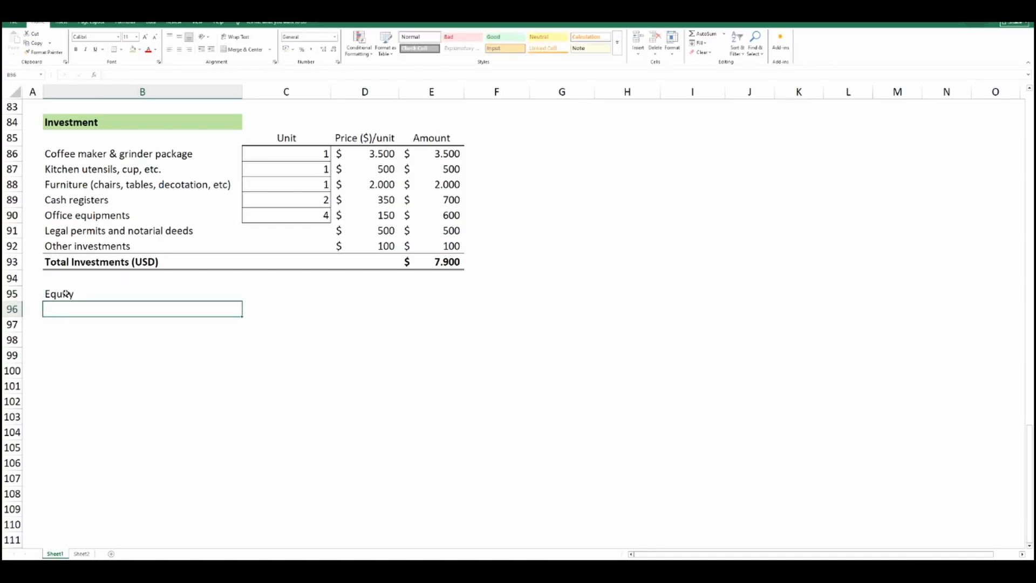
text(Loan)
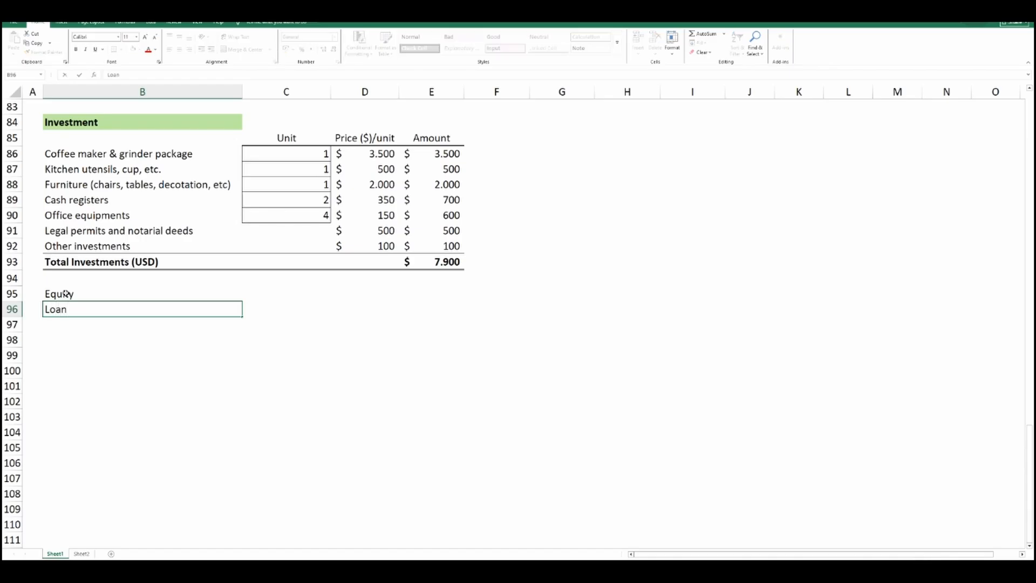
key(Return)
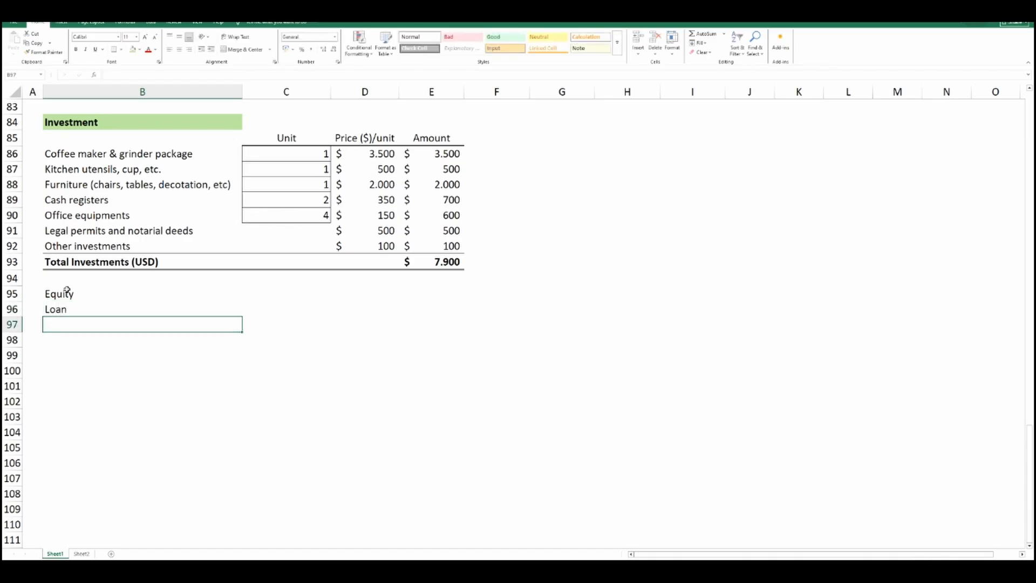
Enter the equity share as =30% in C95 and the loan share as =1-C95 in C96.
click(273, 293)
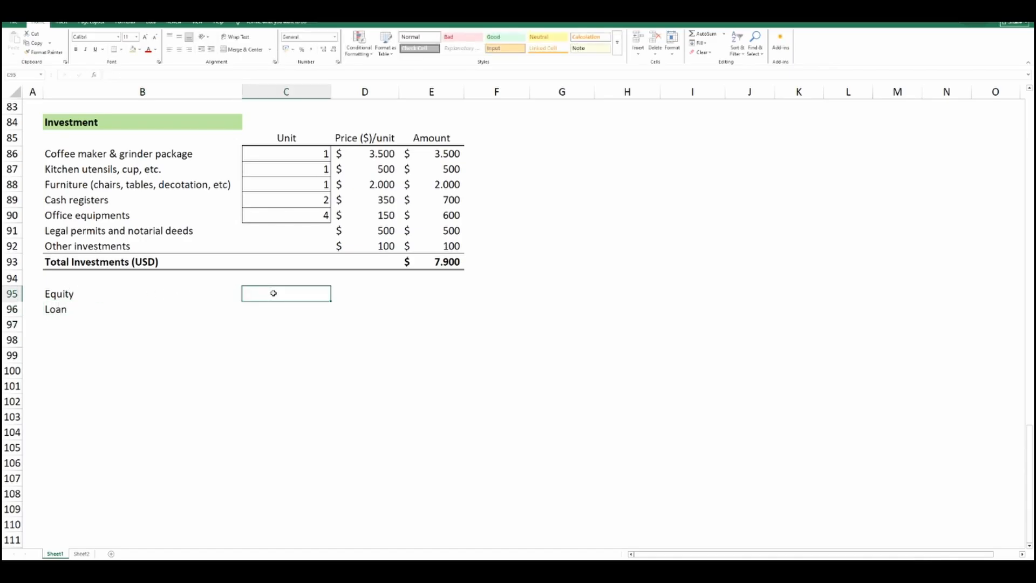
text(=)
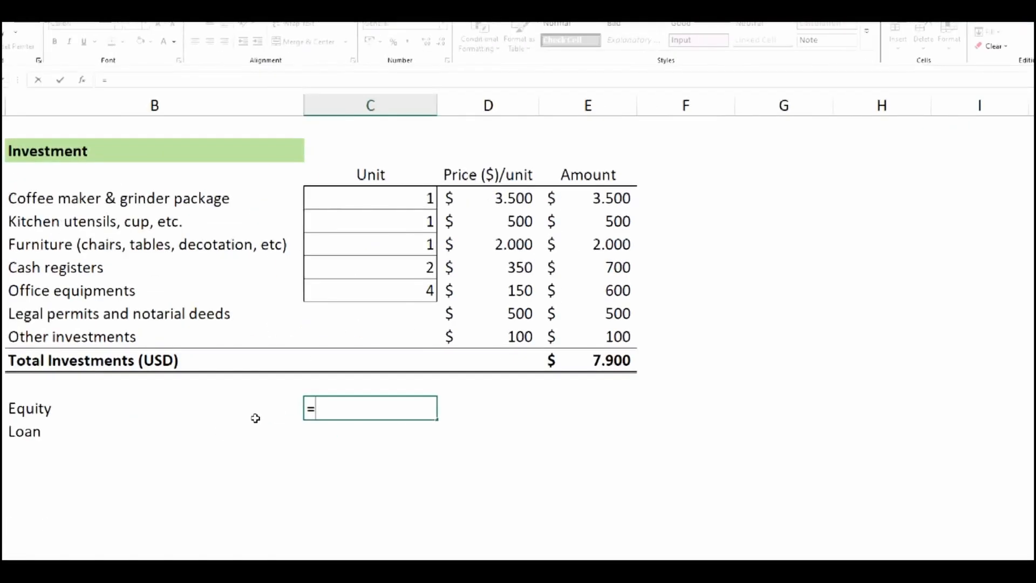
text(30%)
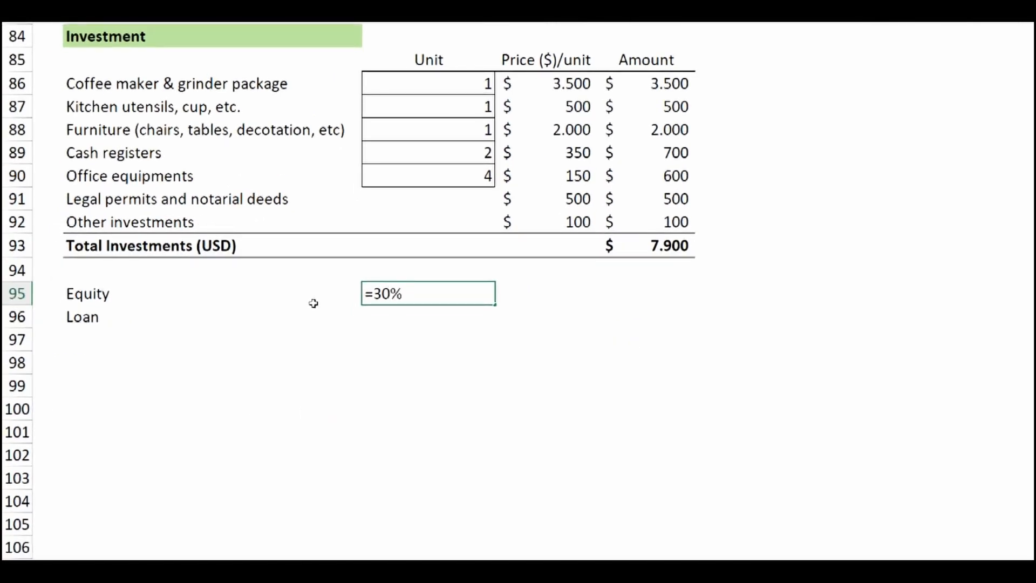
key(Return)
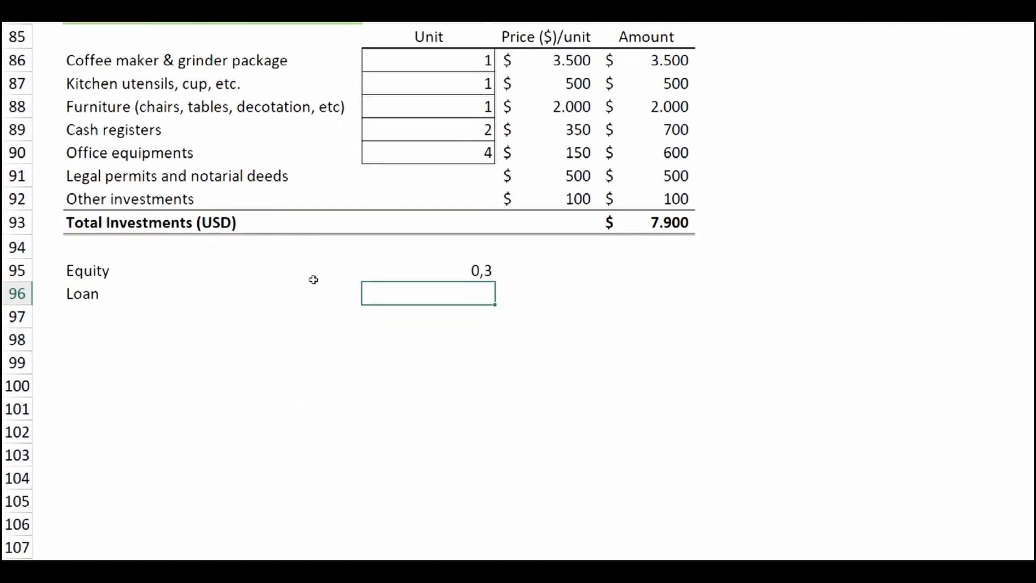
text(=1-)
click(425, 271)
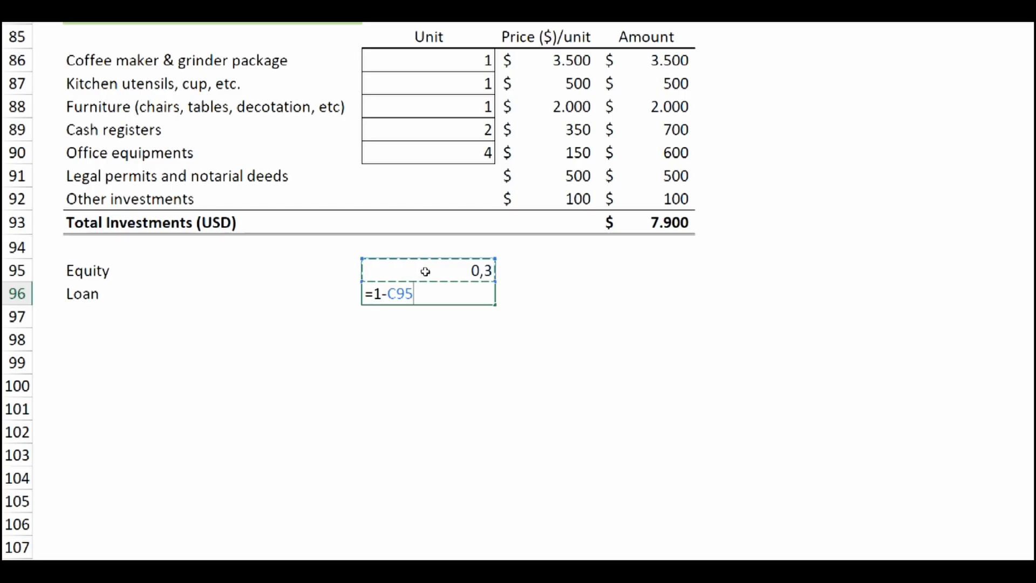
key(Return)
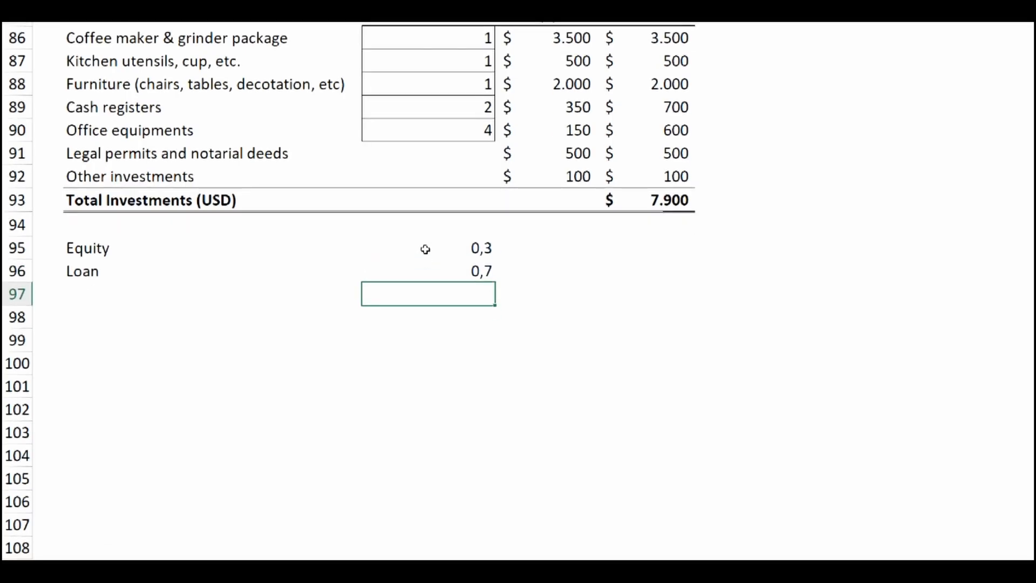
Format the equity and loan shares in C95:C96 as percentages and center them.
drag(434, 249, 440, 272)
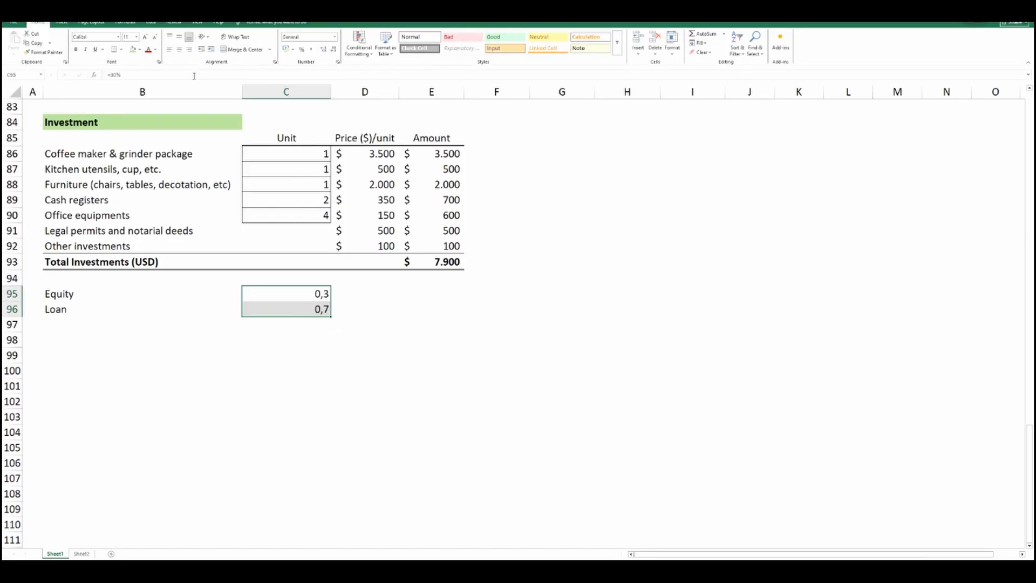
click(302, 50)
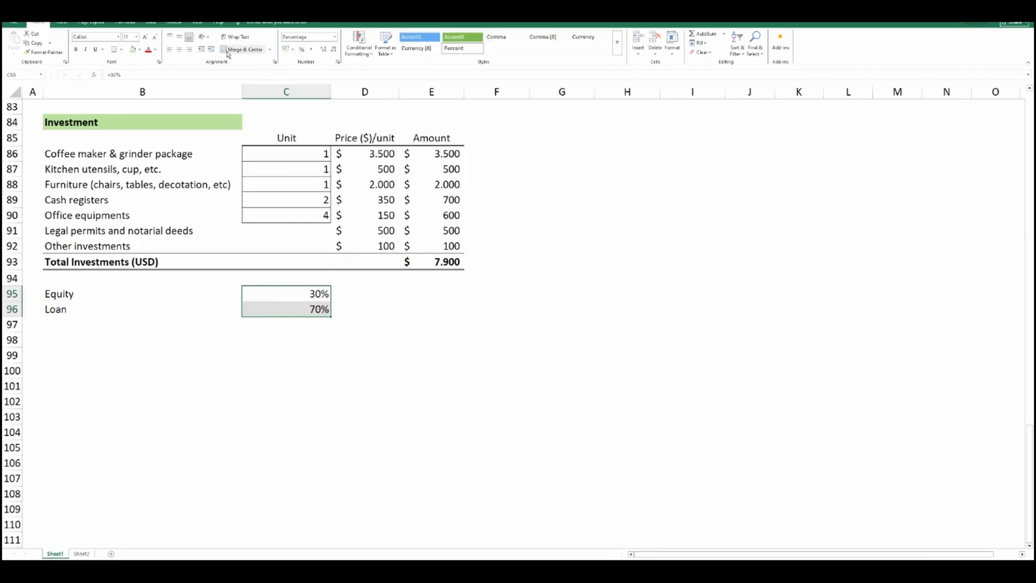
click(179, 49)
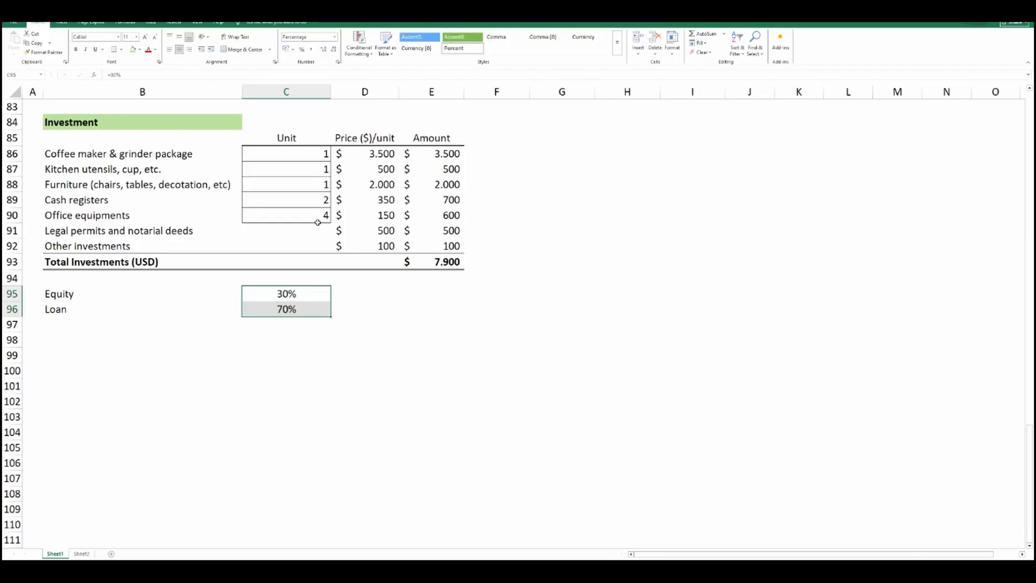
Calculate the equity amount in E95 with the formula =C95*E93.
click(429, 293)
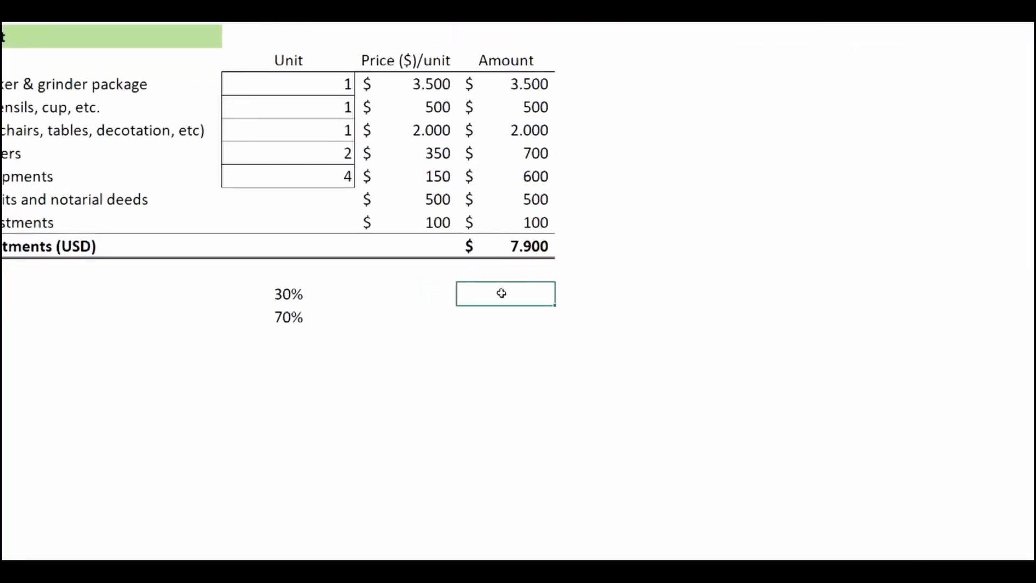
text(=)
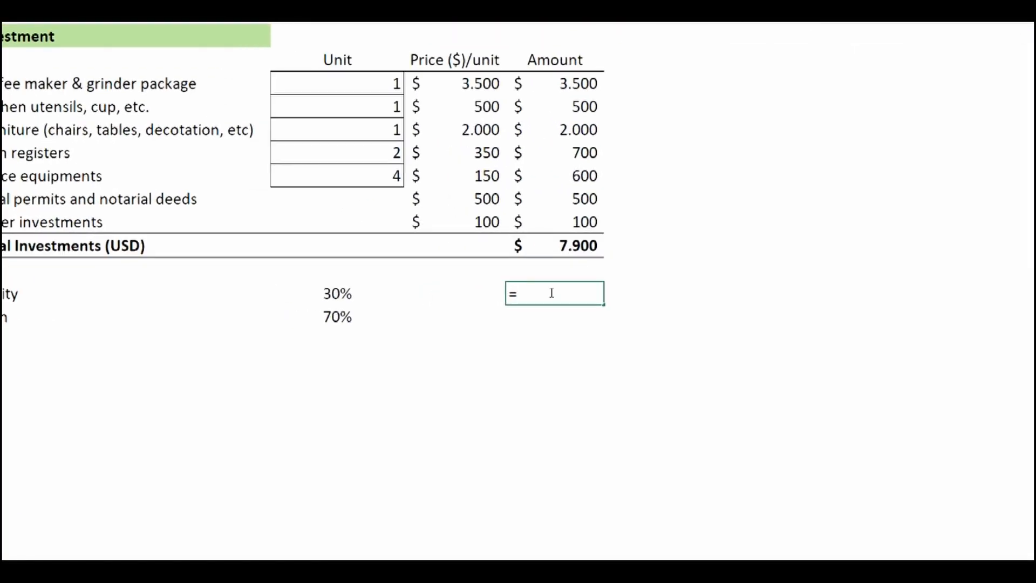
click(326, 293)
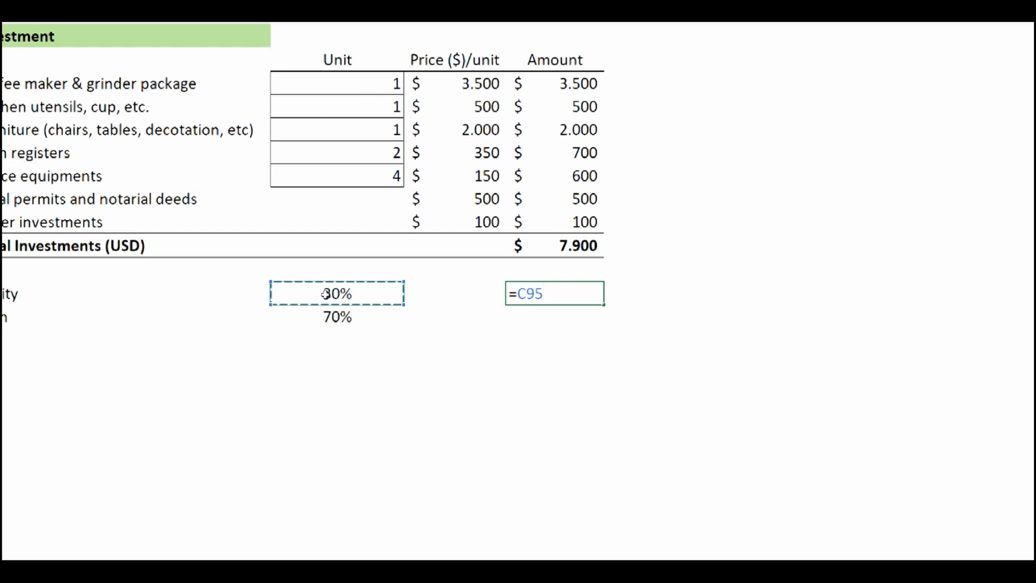
text(*)
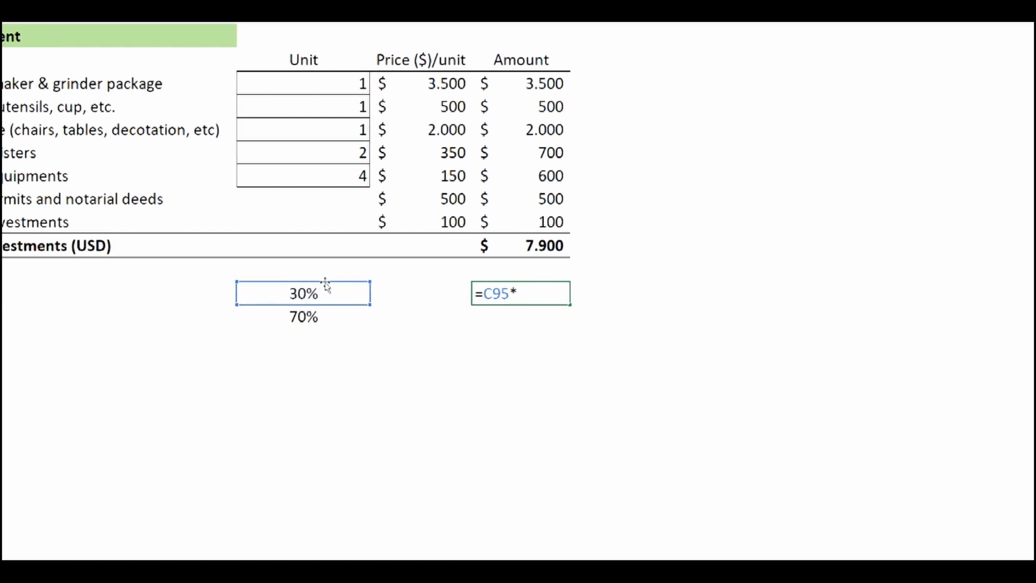
click(571, 247)
key(Return)
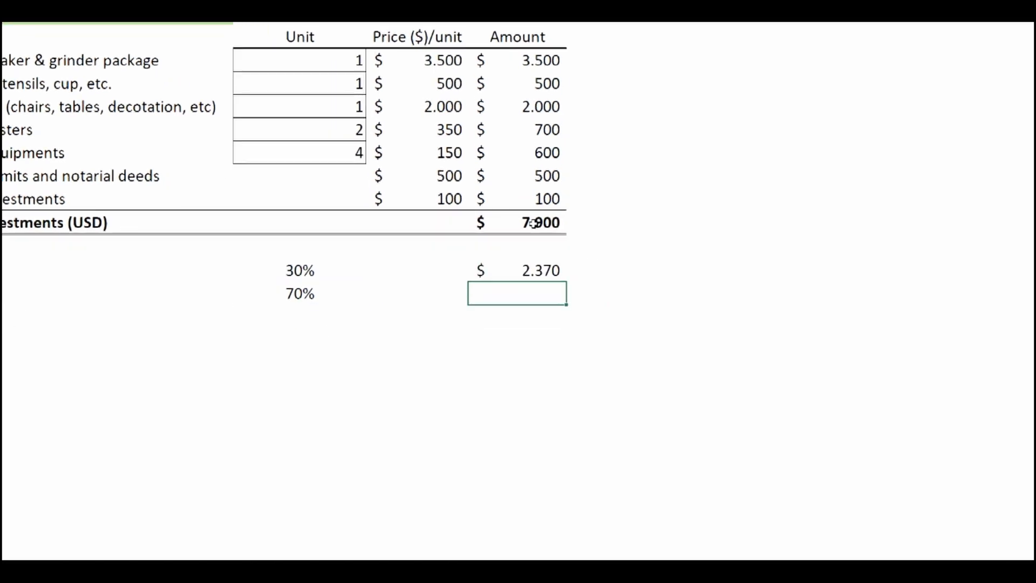
Calculate the loan amount in E96 with the formula =C96*E93.
text(=)
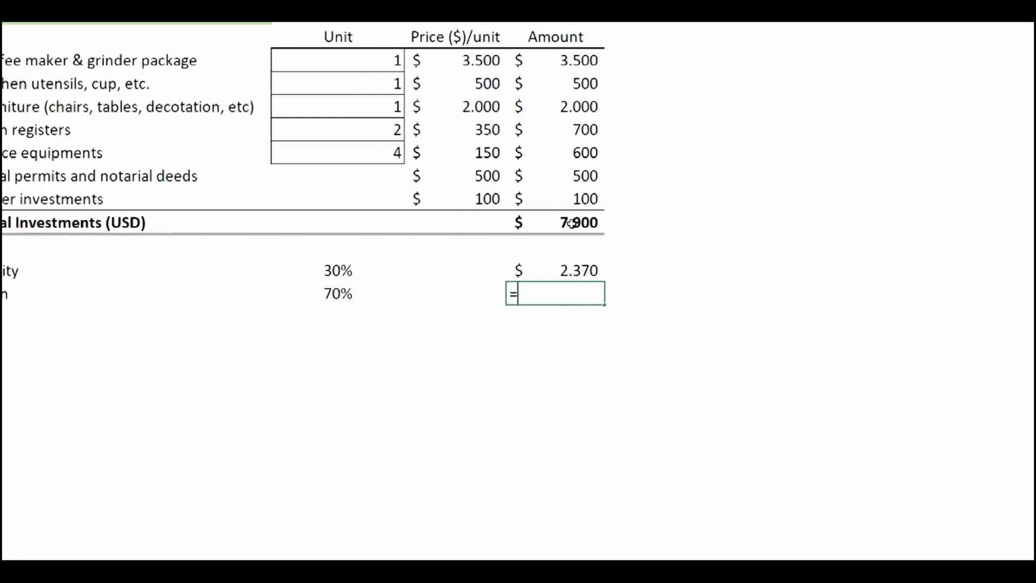
click(331, 295)
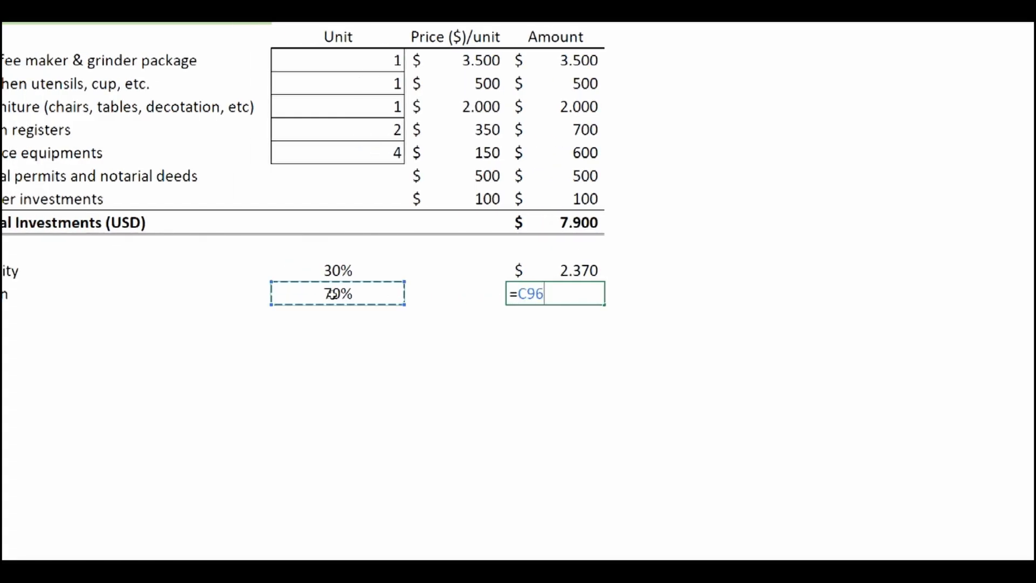
text(*)
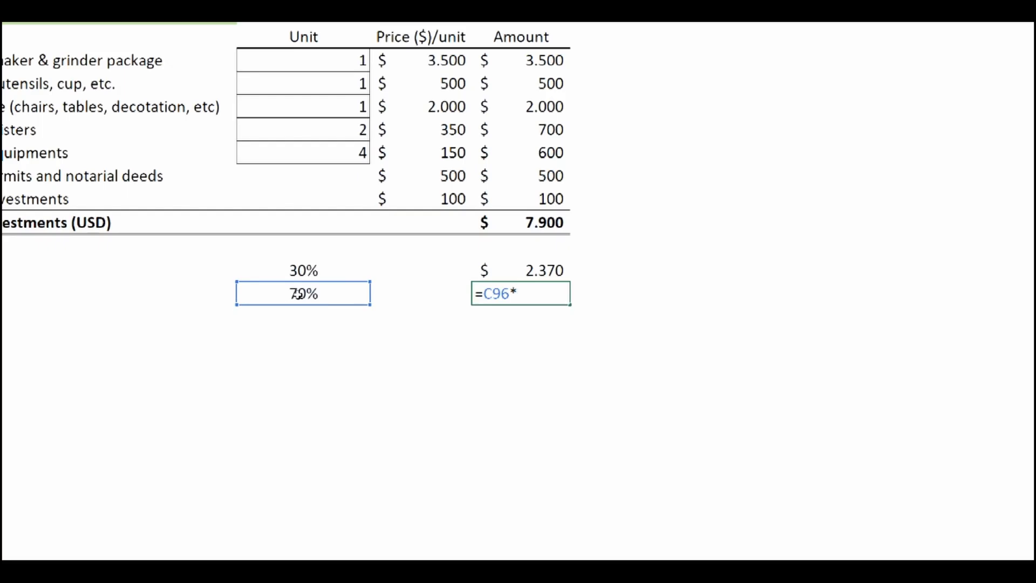
click(545, 221)
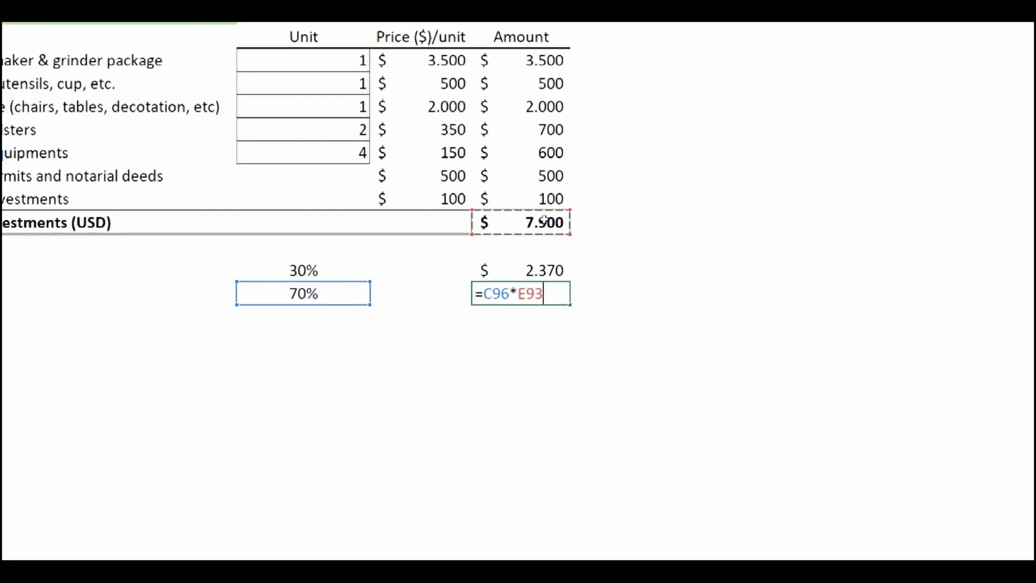
key(Return)
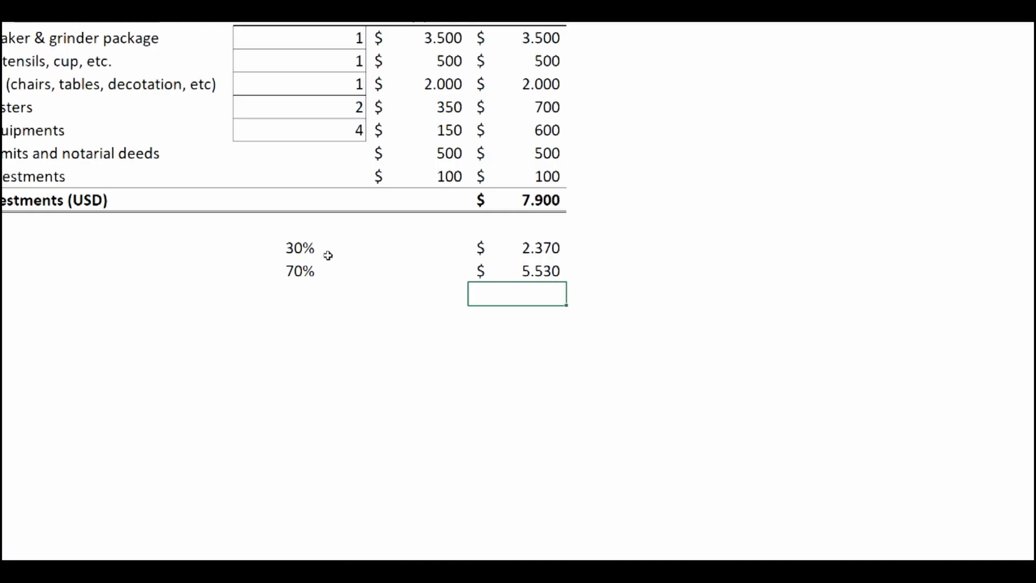
Apply all borders to the equity and loan shares in C95:C96 and to their amounts in E95:E96.
drag(285, 246, 288, 271)
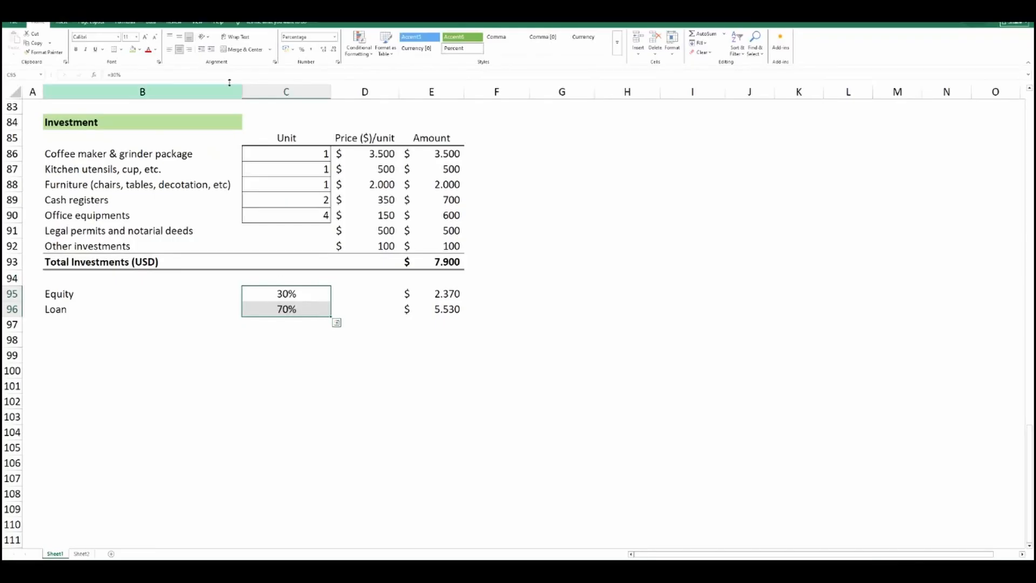
click(121, 49)
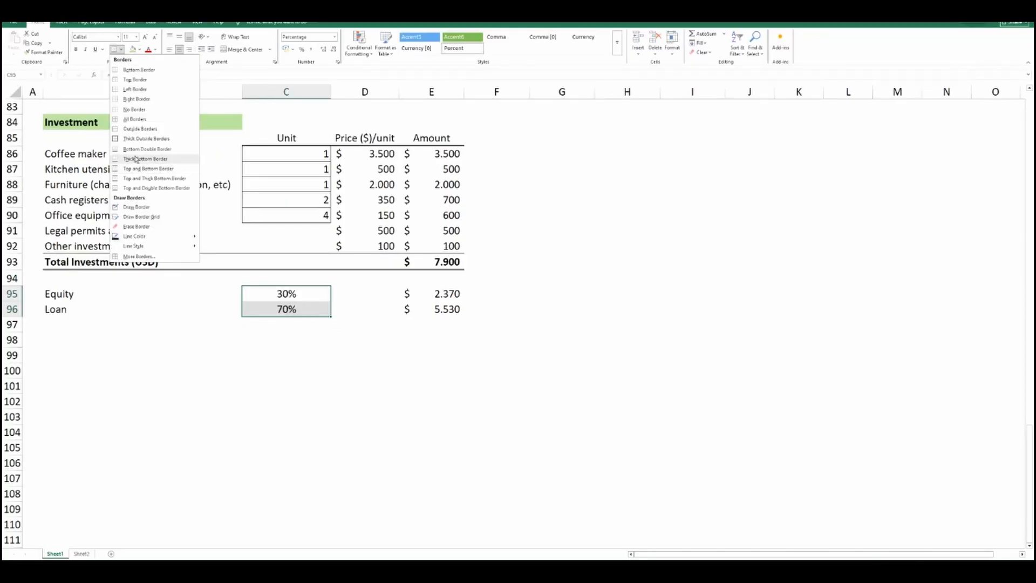
click(139, 120)
drag(435, 295, 429, 302)
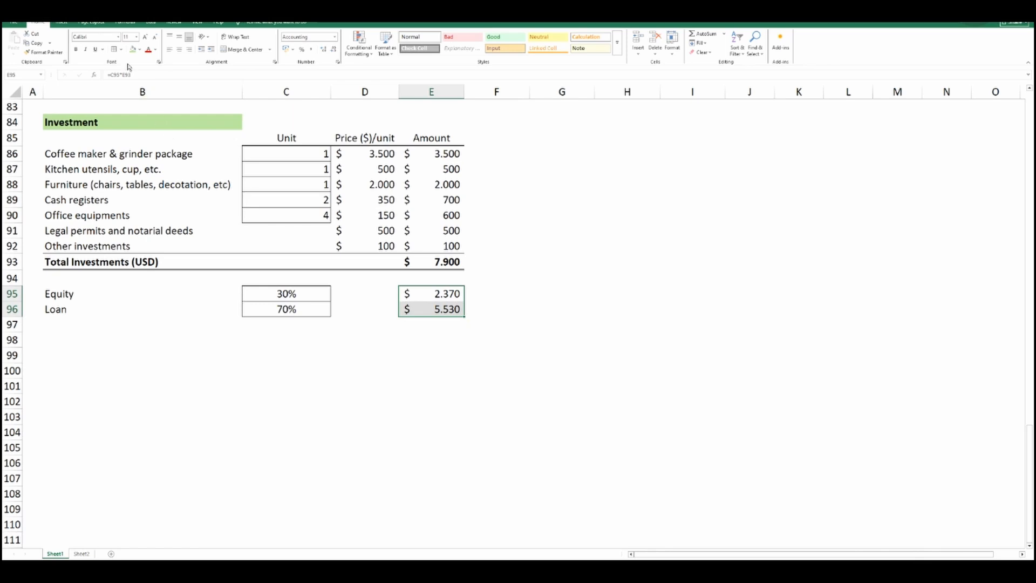
click(114, 49)
click(265, 338)
Fill the equity and loan rows B95:E96 with the light yellow theme color Gold, Accent 4, Lighter 60%.
drag(76, 291, 424, 311)
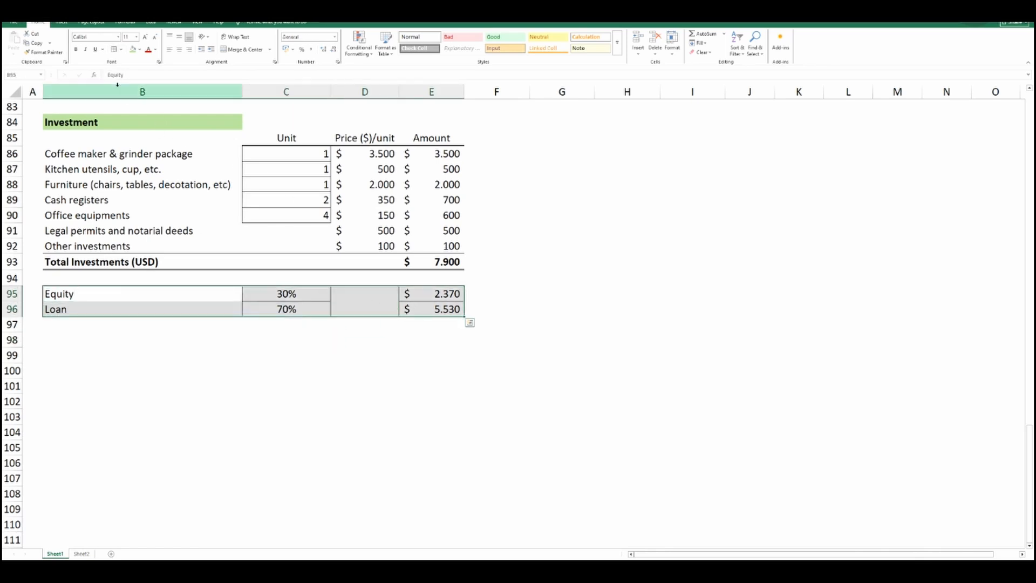
click(139, 50)
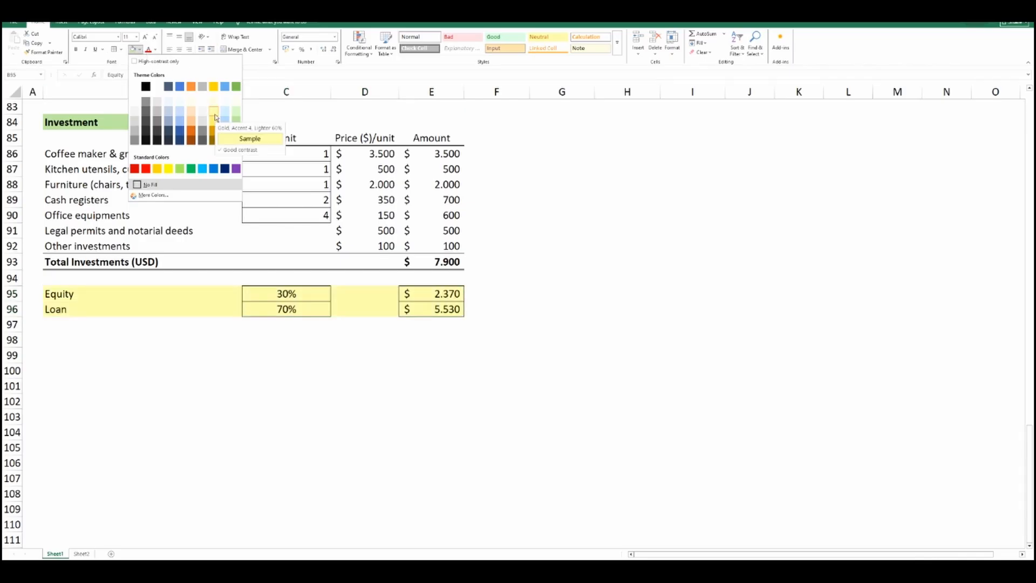
click(215, 116)
click(359, 341)
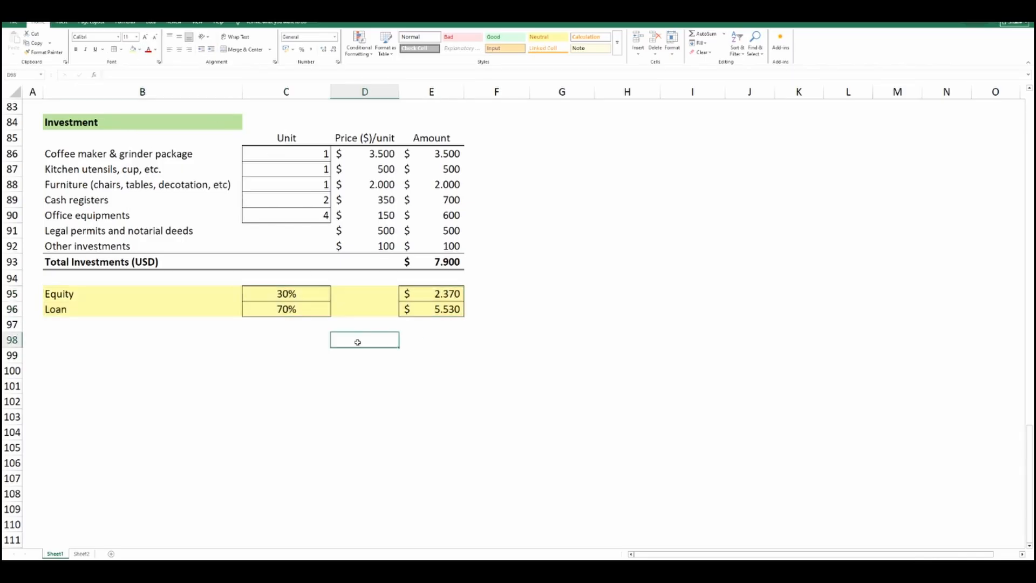
click(486, 297)
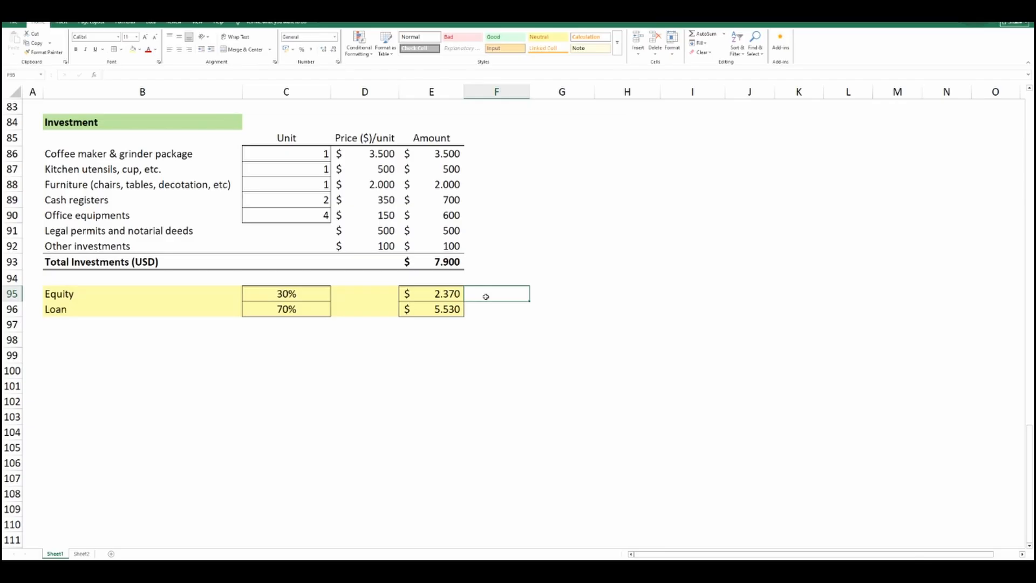